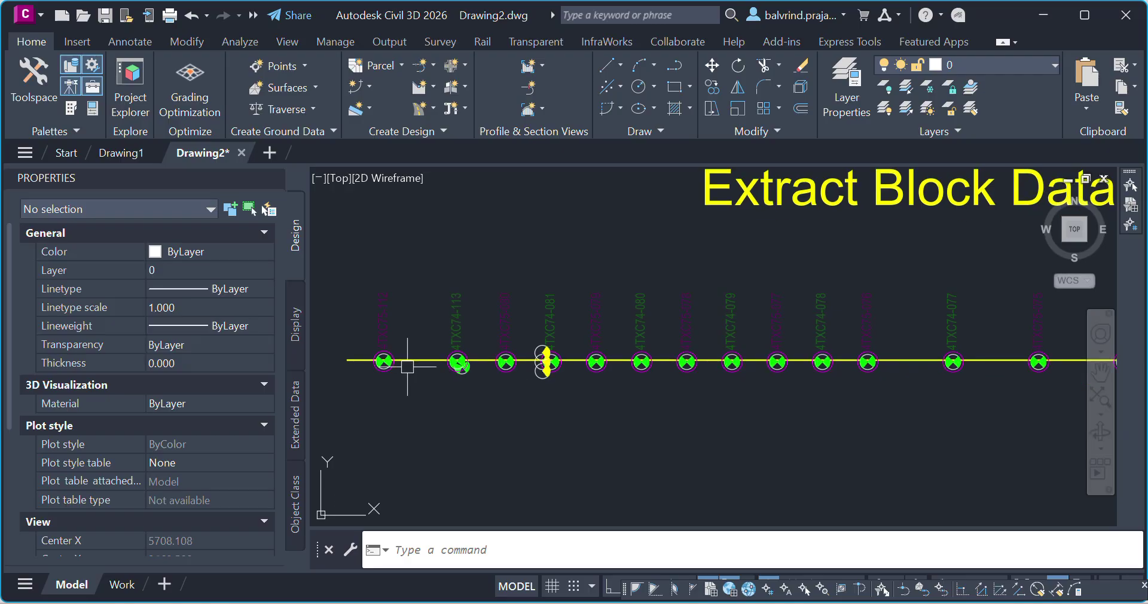
- Examine the row of airfield light blocks along the yellow line and the AGL title text below it
scroll(493, 285, "up", 2)
middle_click_drag(493, 286, 493, 287)
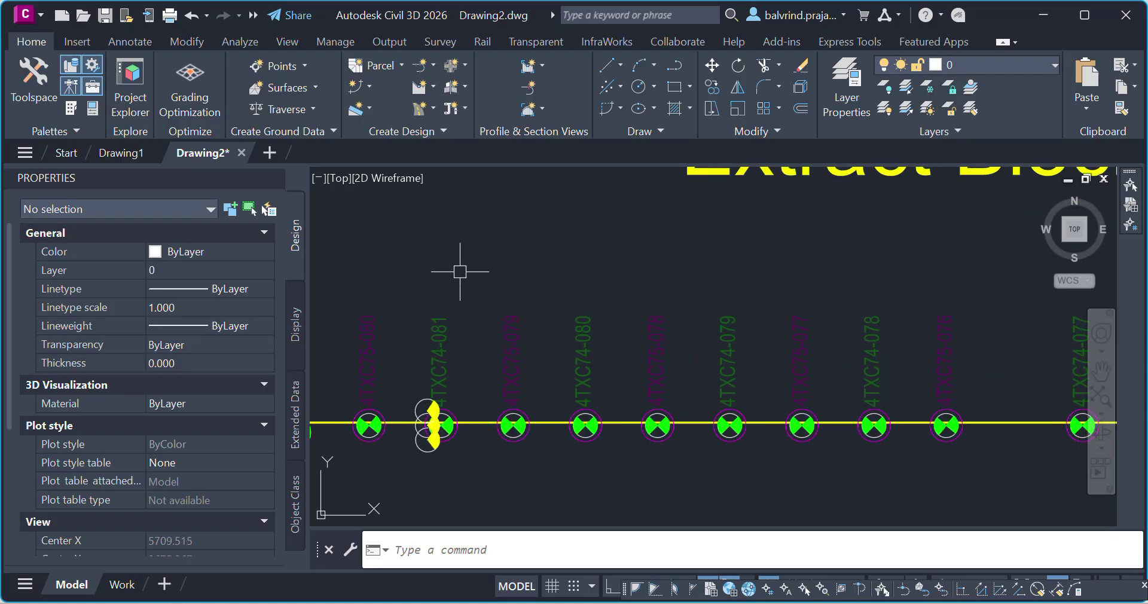
scroll(461, 267, "down", 6)
scroll(670, 377, "up", 2)
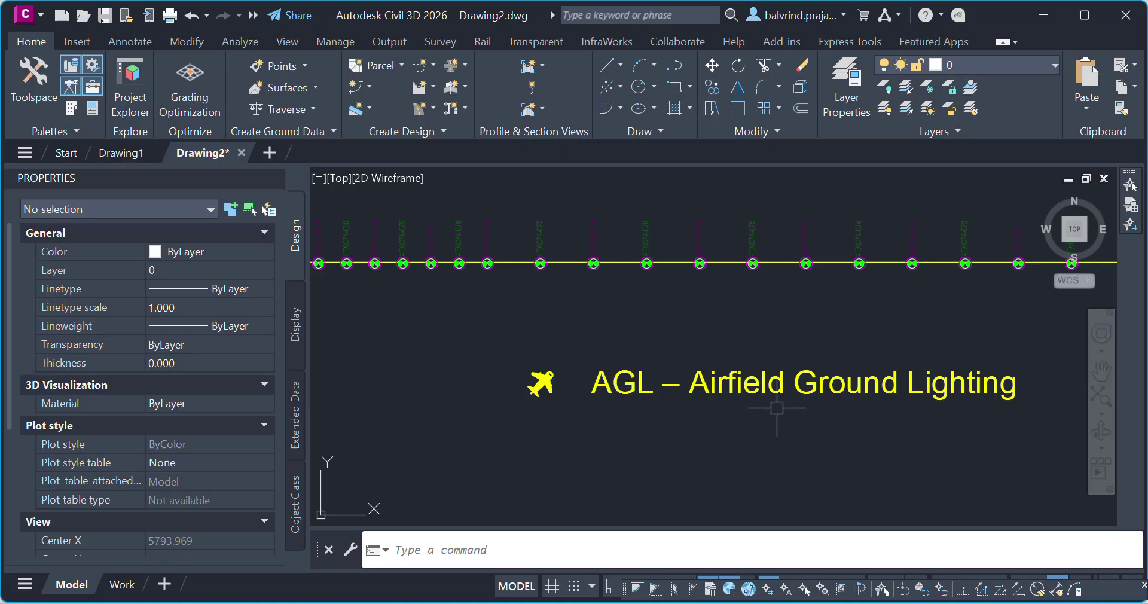
scroll(819, 335, "up", 2)
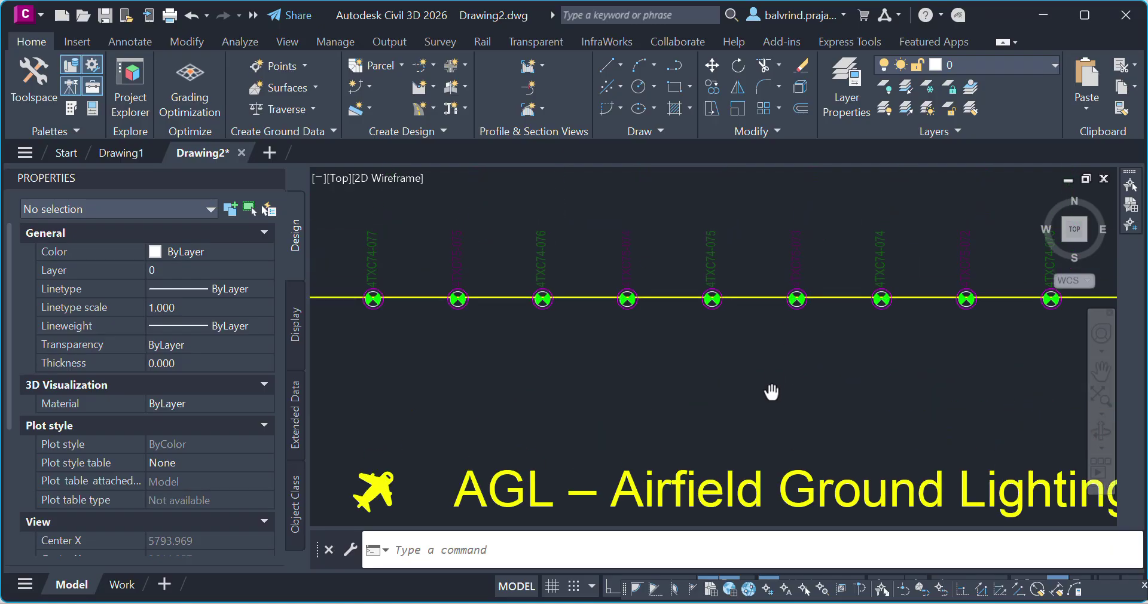
middle_click_drag(622, 335, 883, 397)
middle_click_drag(503, 319, 805, 334)
scroll(470, 335, "up", 2)
middle_click_drag(470, 335, 597, 340)
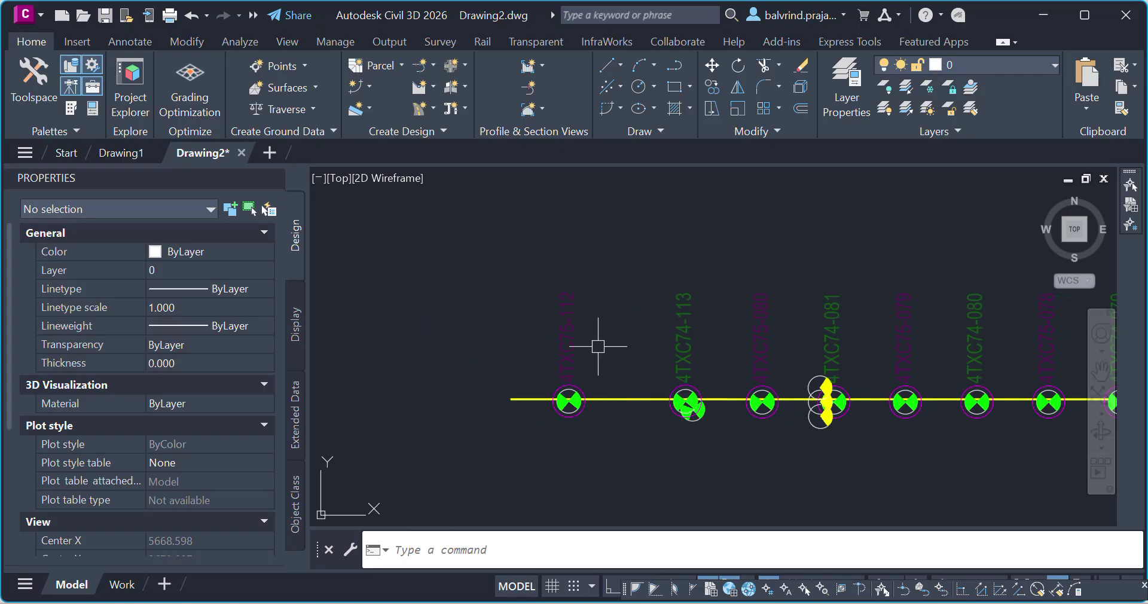
- Inspect the properties of the 4TXC75-112 block at the start of the line, then clear the selection
left_click(569, 339)
scroll(572, 342, "up", 4)
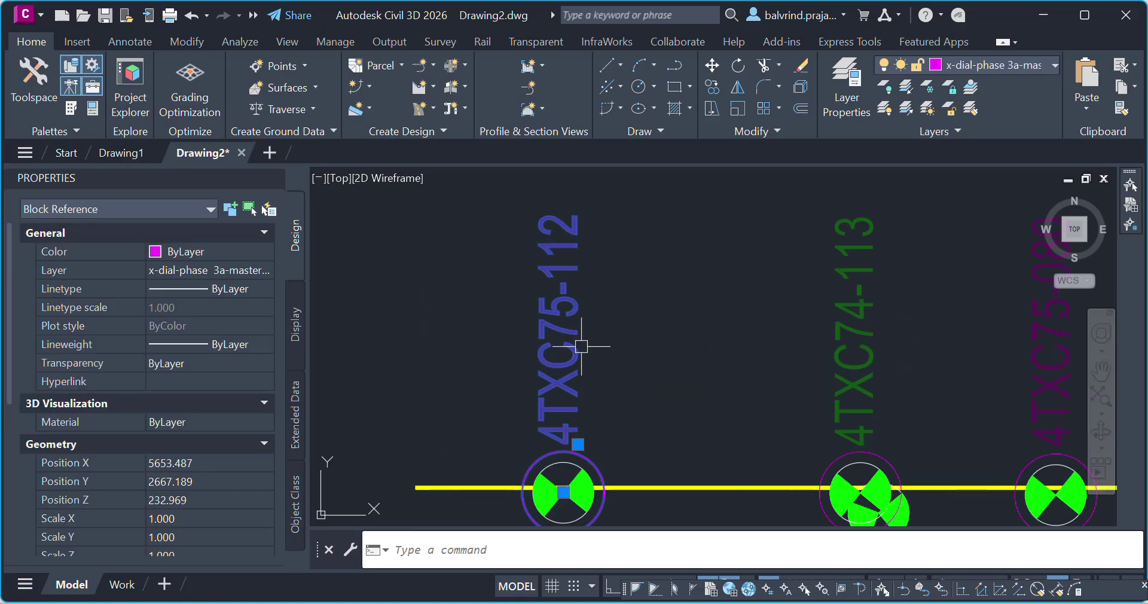
key("Escape")
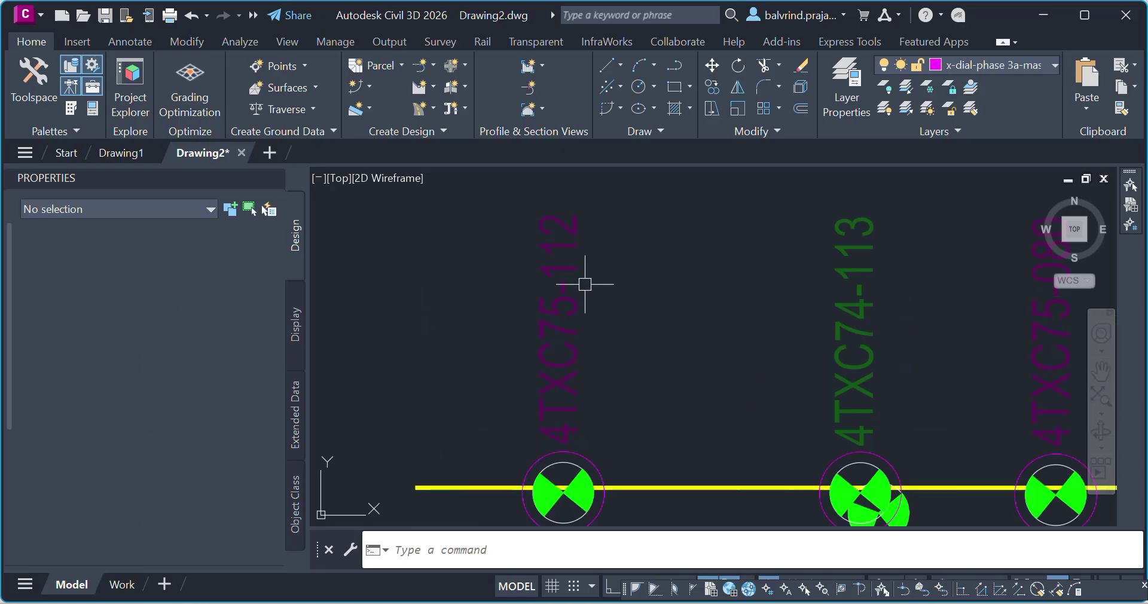
- Look over the remaining tagged light blocks along the yellow line and the title text around them
middle_click_drag(602, 395, 562, 391)
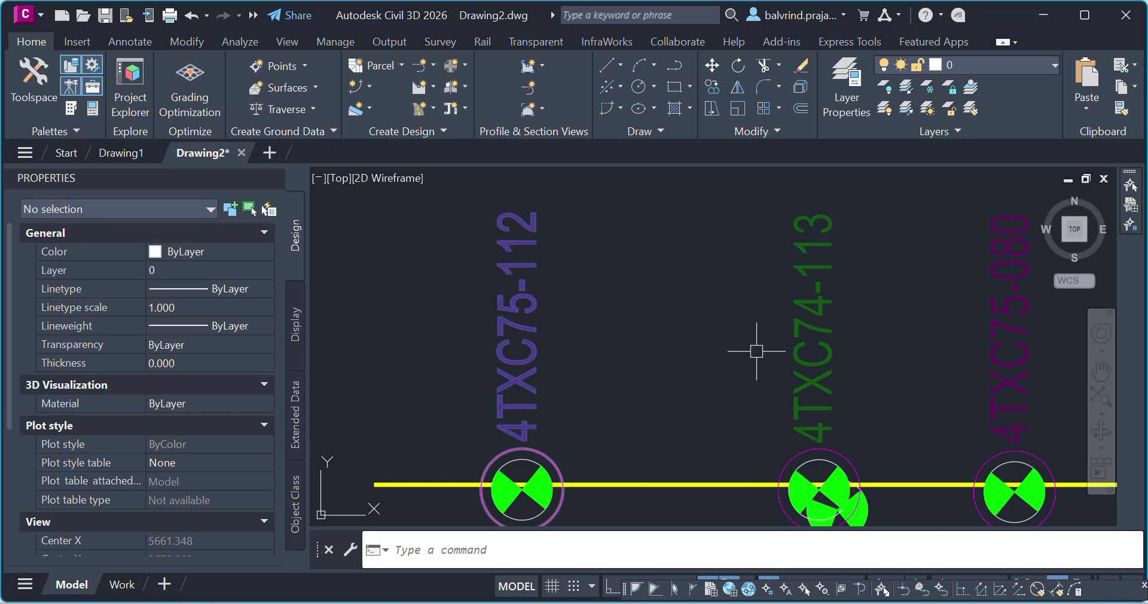
middle_click_drag(747, 353, 566, 353)
scroll(640, 353, "down", 2)
middle_click_drag(746, 352, 507, 353)
middle_click_drag(718, 362, 569, 365)
middle_click_drag(675, 395, 368, 401)
middle_click_drag(748, 402, 706, 359)
scroll(709, 359, "down", 4)
scroll(709, 359, "down", 2)
middle_click_drag(848, 361, 758, 361)
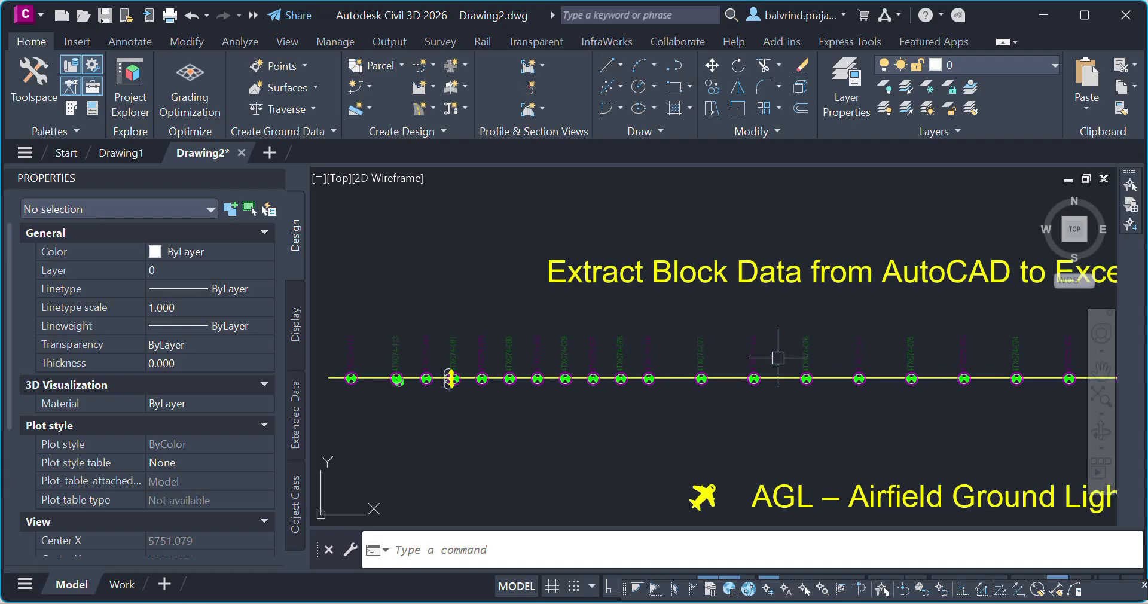
middle_click_drag(836, 342, 707, 346)
scroll(782, 342, "up", 2)
scroll(666, 345, "down", 2)
mouse_move(822, 334)
middle_mouse_down()
mouse_move(468, 329)
mouse_move(464, 360)
mouse_move(821, 374)
middle_mouse_up()
left_click(908, 321)
key("Escape")
- Inspect the properties of the inner green fitting block and of the magenta-ringed tag block around it, one after the other
scroll(578, 394, "up", 10)
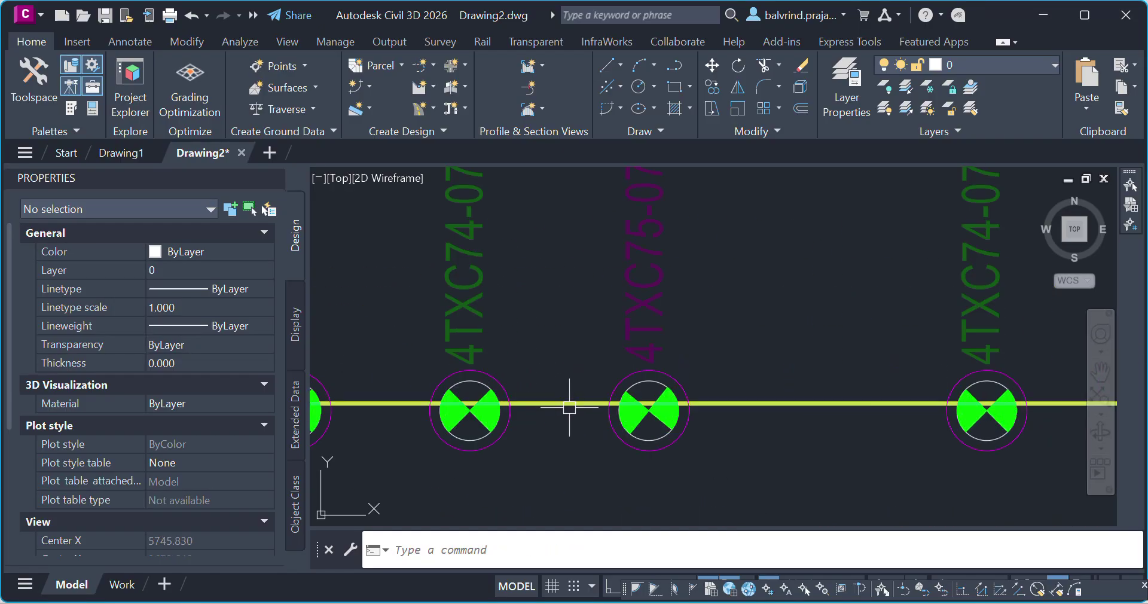
left_click(659, 421)
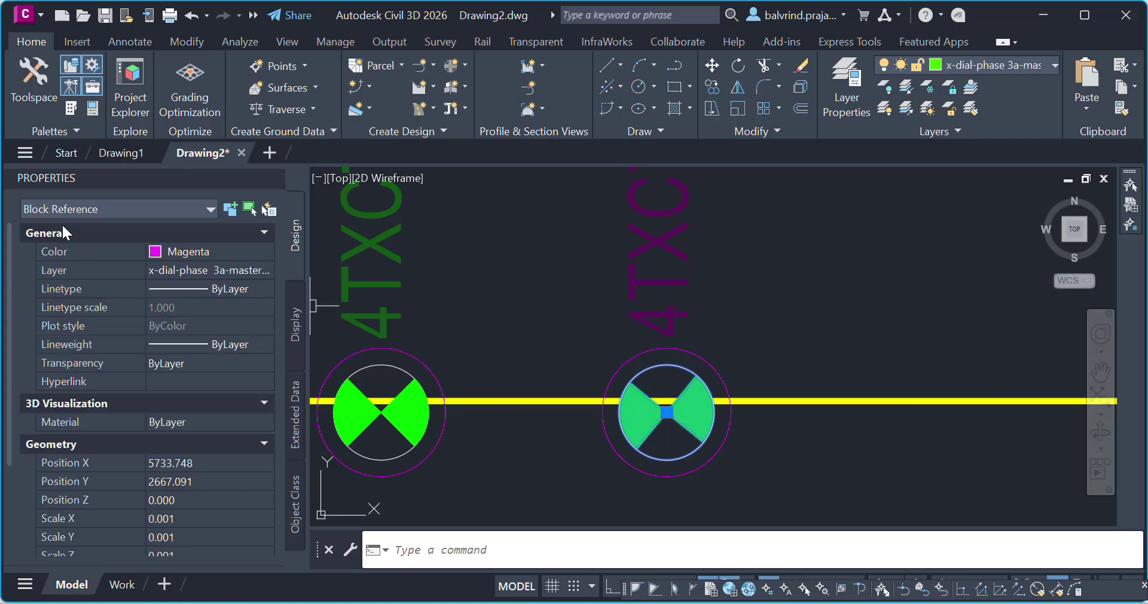
key("Escape")
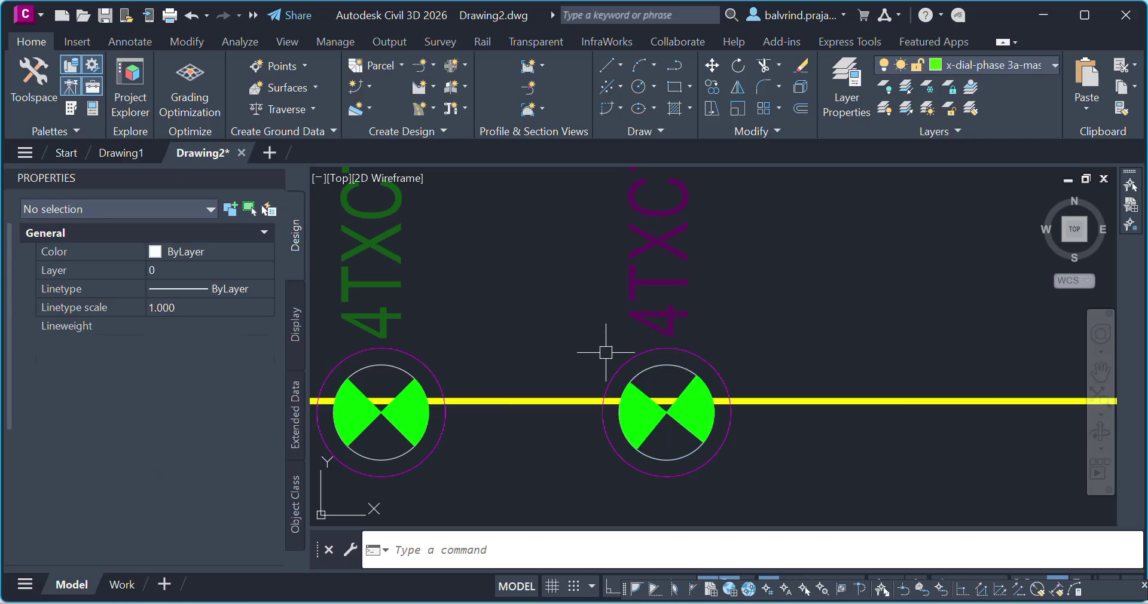
left_click(623, 358)
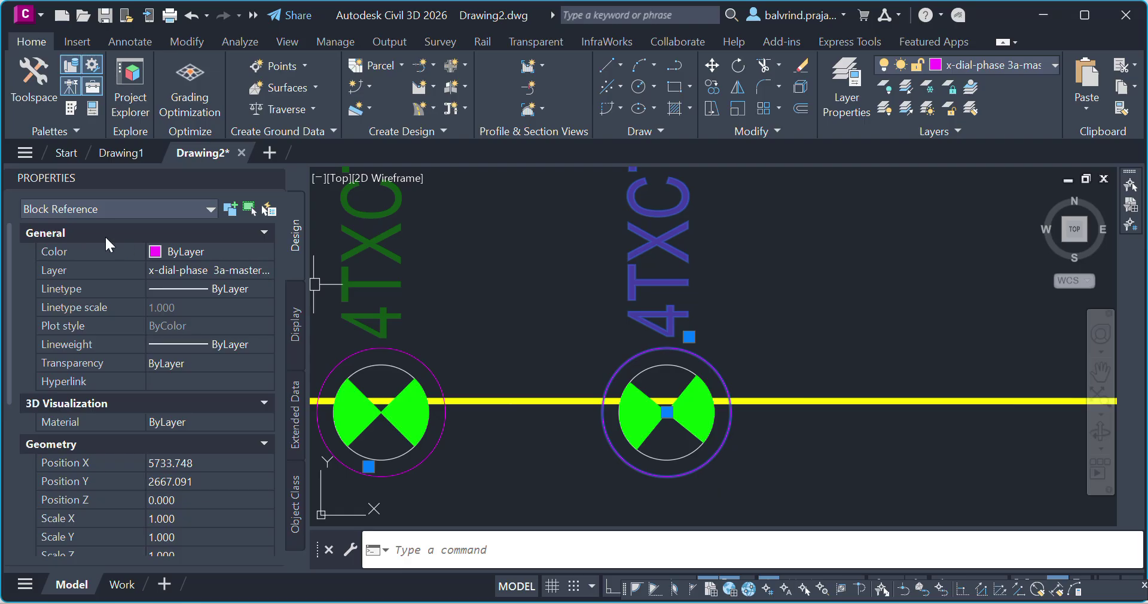
key("Escape")
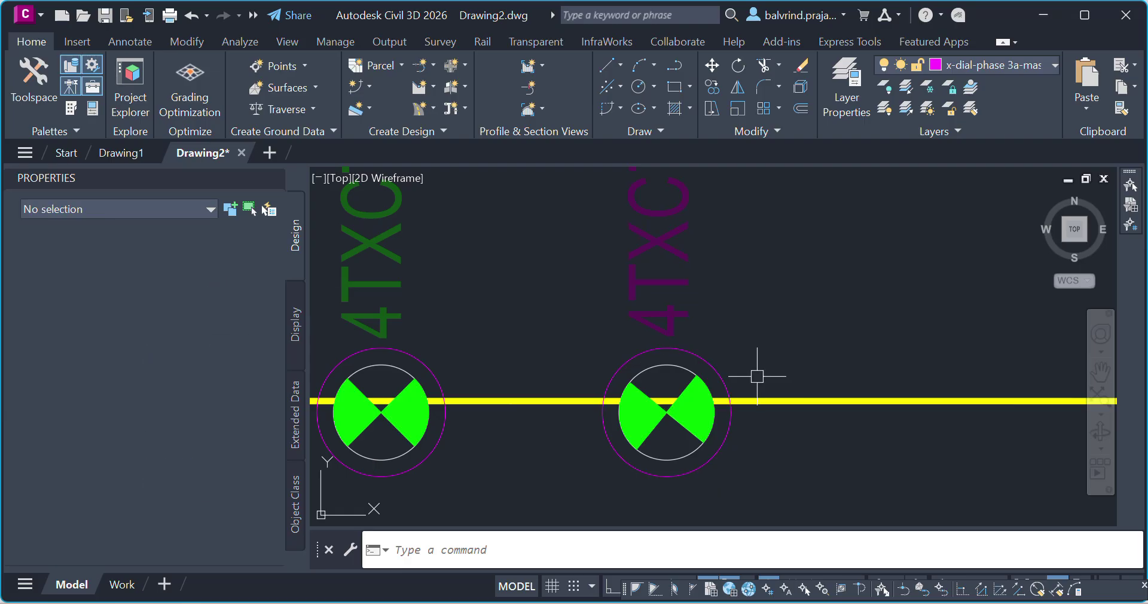
- Compare the inner green fitting with the separate 4TXC75-076 tag block by selecting each in turn and clearing the selection
scroll(732, 310, "down", 2)
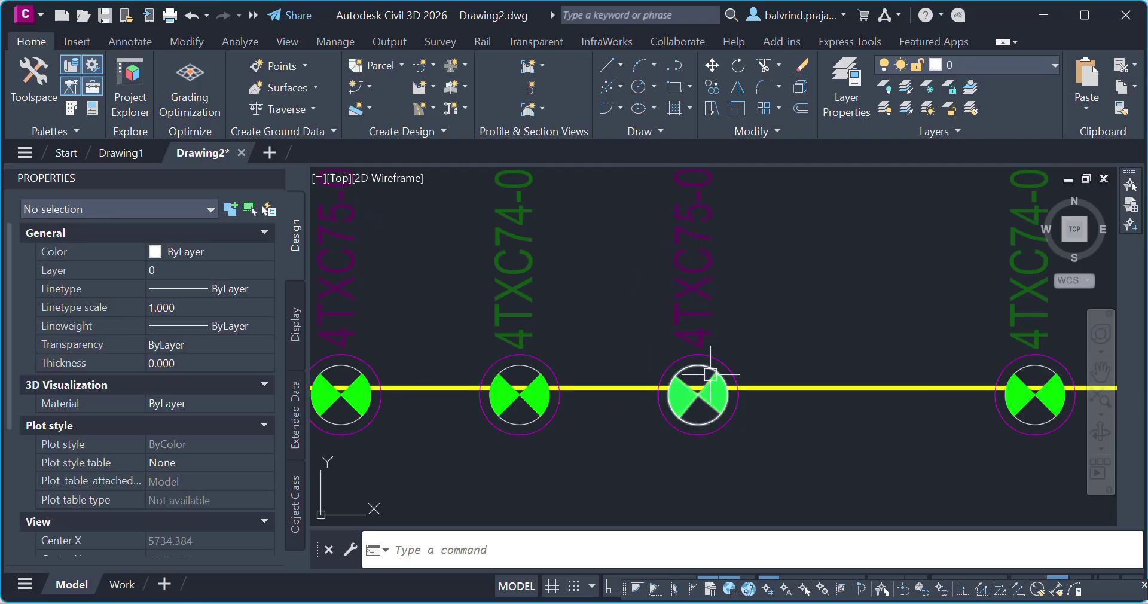
scroll(703, 399, "up", 3)
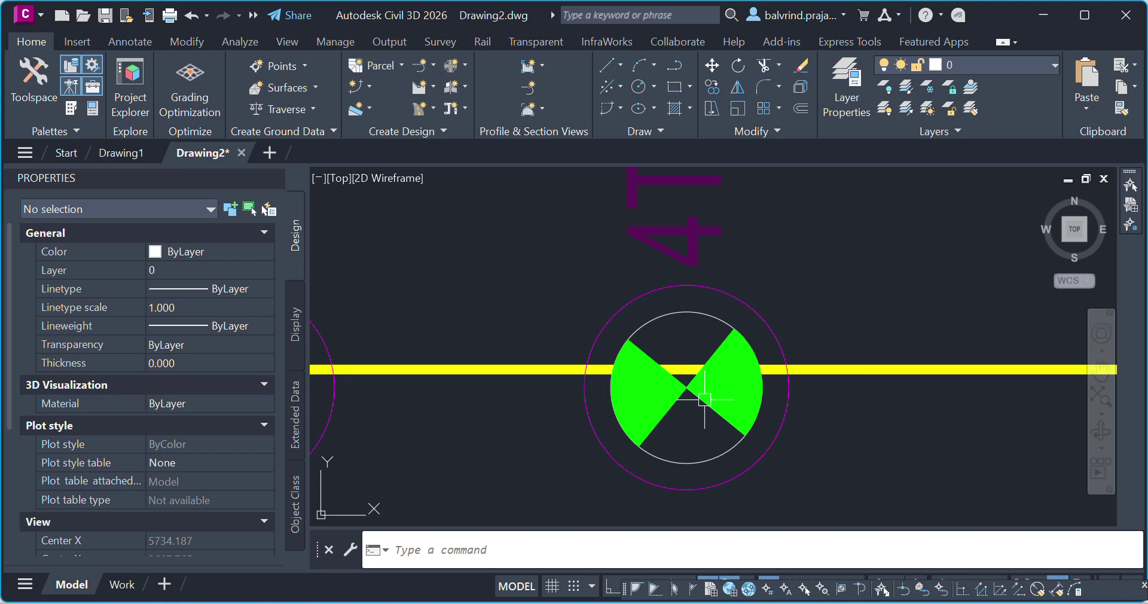
left_click(704, 399)
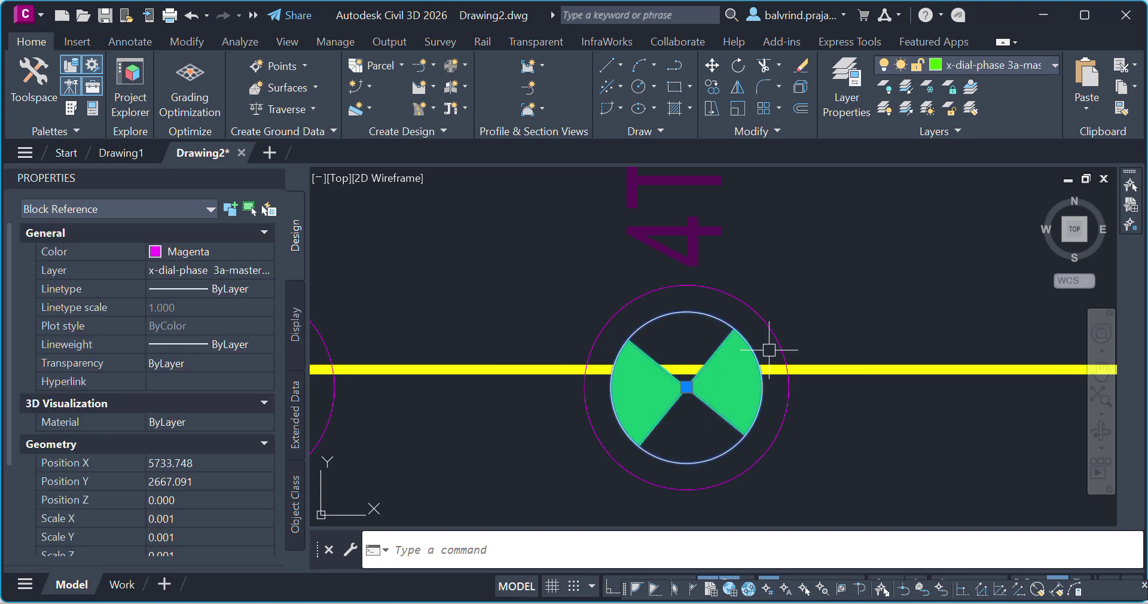
scroll(768, 349, "down", 3)
key("Escape")
left_click(738, 267)
mouse_move(739, 275)
middle_mouse_down()
mouse_move(740, 388)
mouse_move(749, 360)
middle_mouse_up()
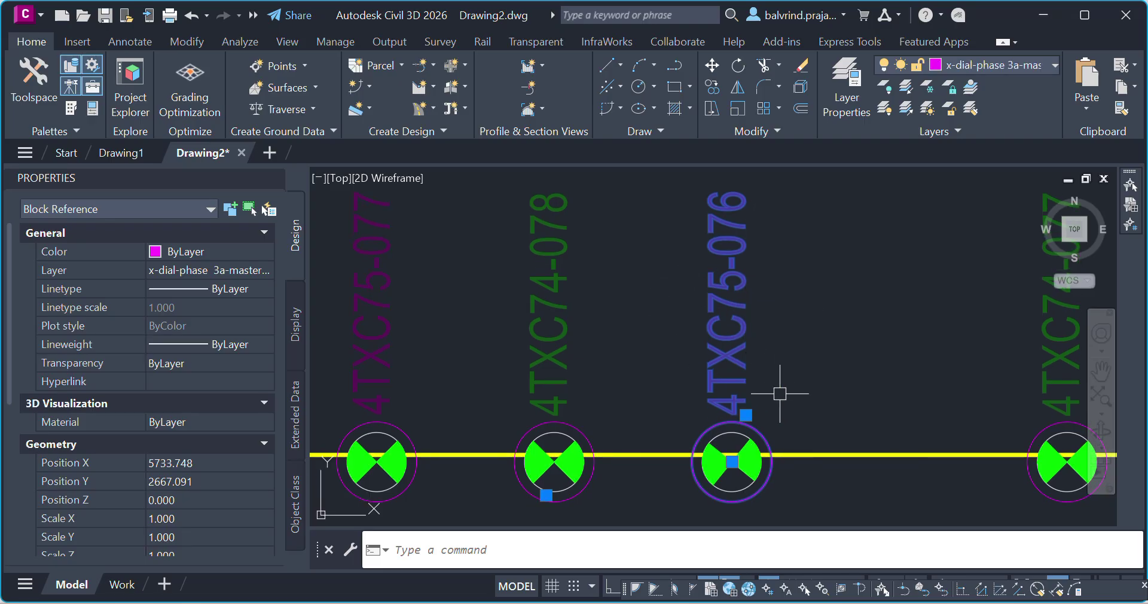
middle_click_drag(778, 399, 760, 352)
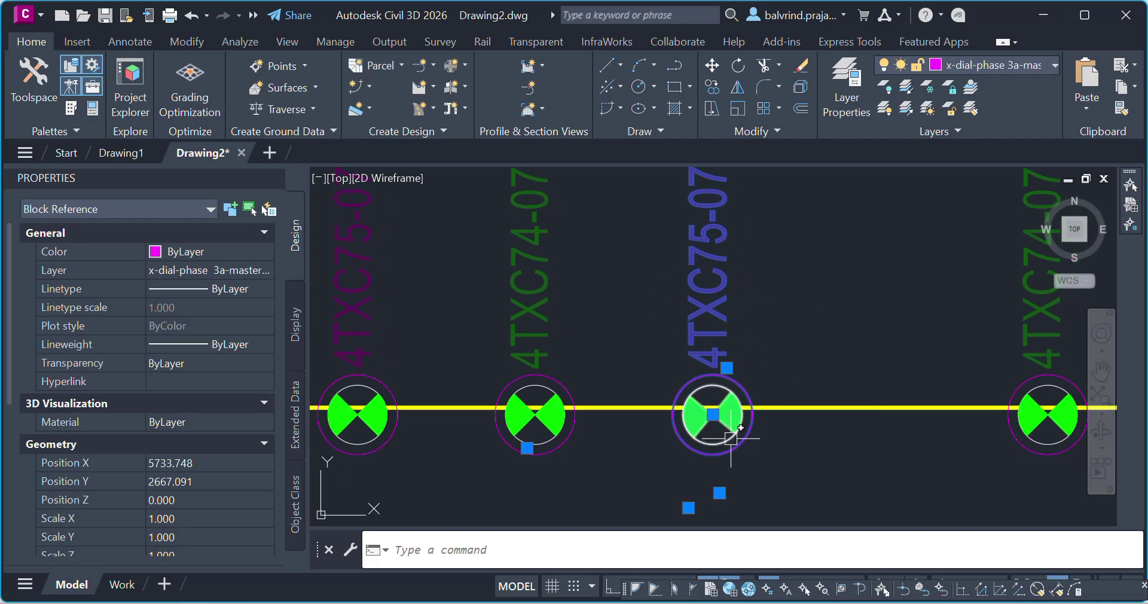
scroll(730, 438, "up", 1)
key("Escape")
- Check the insertion position shared by the inner fitting and its 4TXC75-076 tag block by selecting both together
scroll(726, 419, "up", 3)
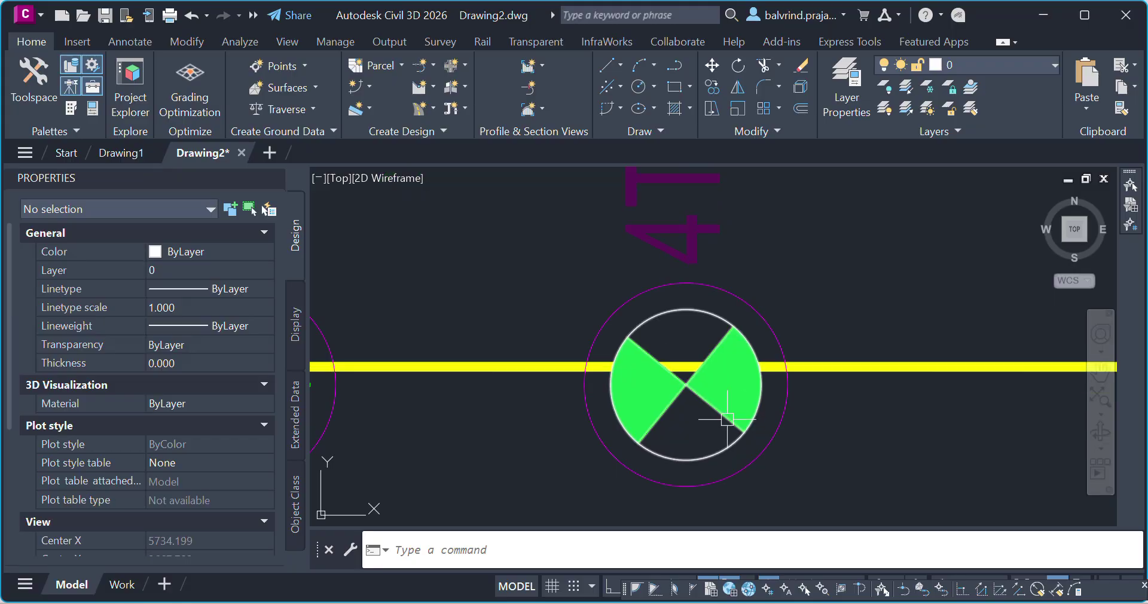
left_click(726, 411)
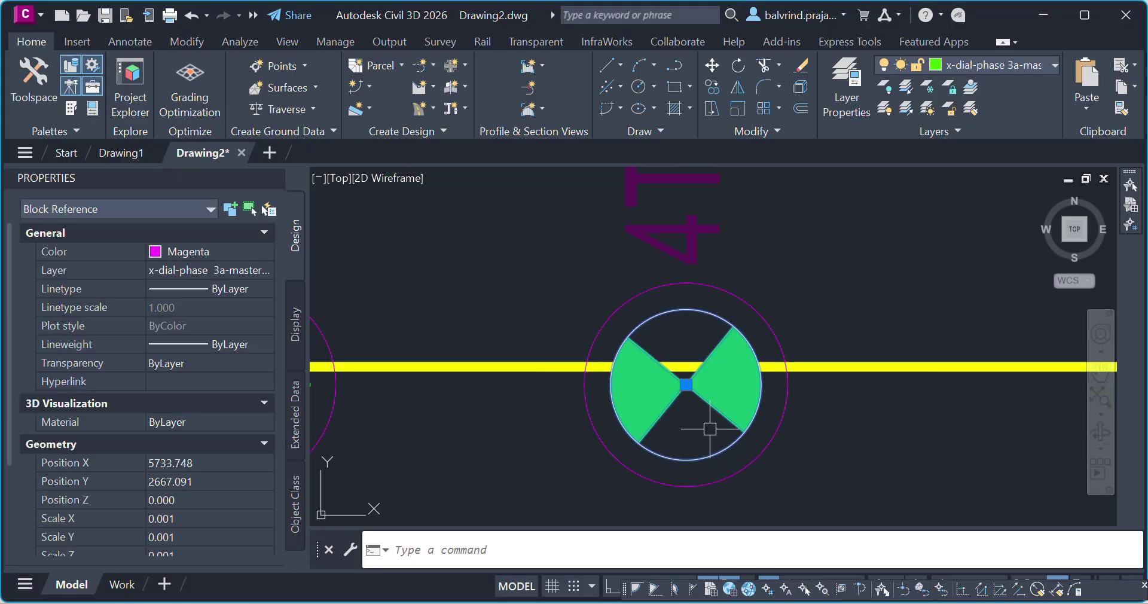
left_click(662, 287)
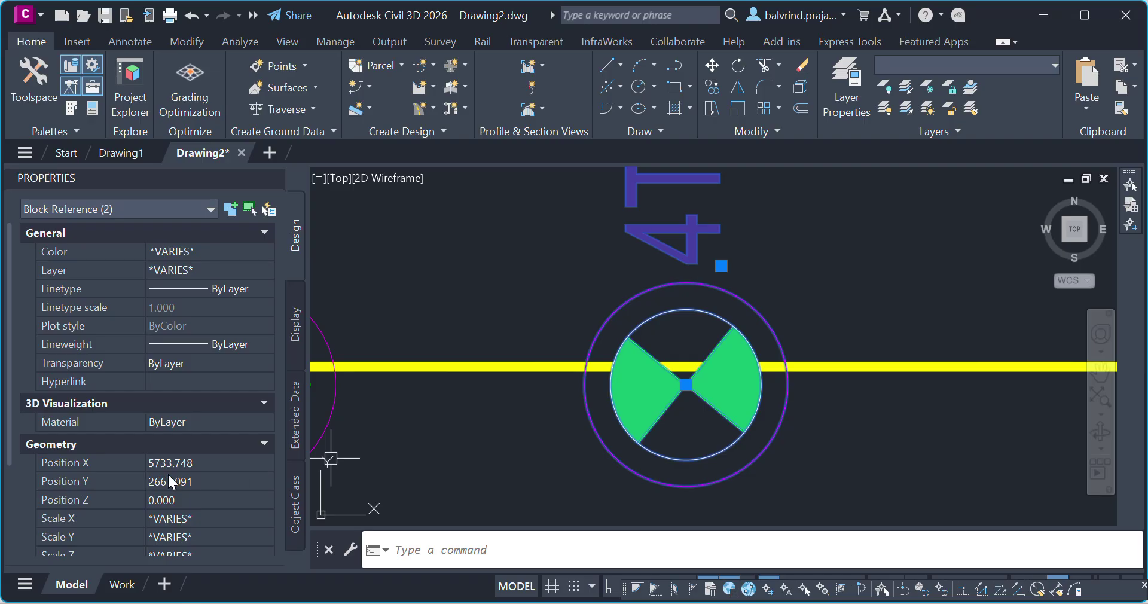
key("Escape")
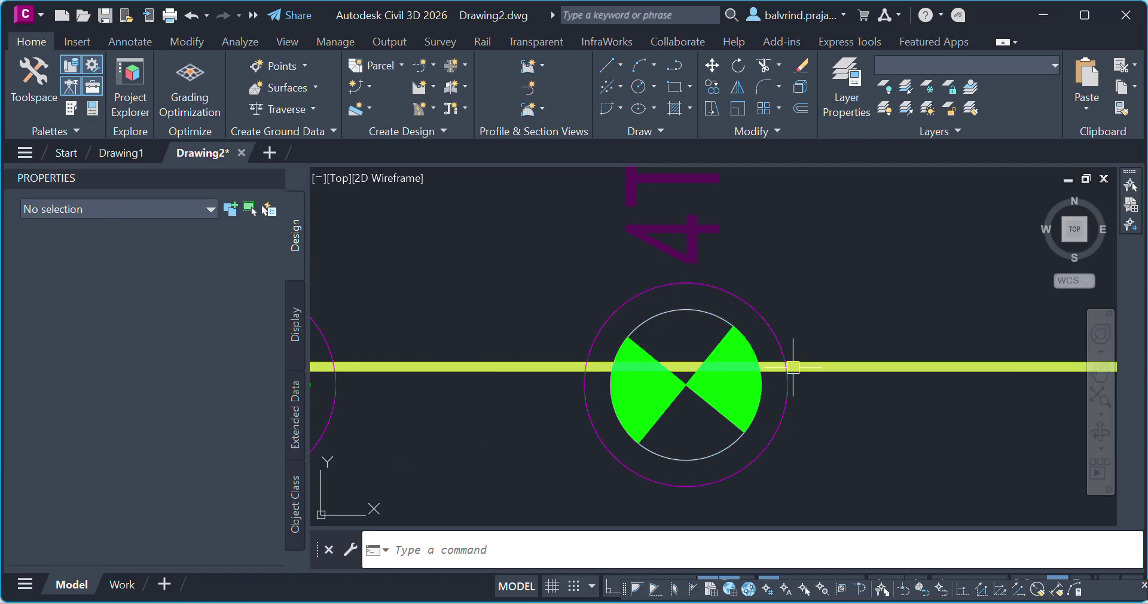
- Select all blocks similar to the 4TXC75-076 tag block, then clear the selection so it can be recalled as the previous set
scroll(771, 352, "down", 2)
scroll(764, 310, "down", 4)
middle_click_drag(766, 293, 764, 362)
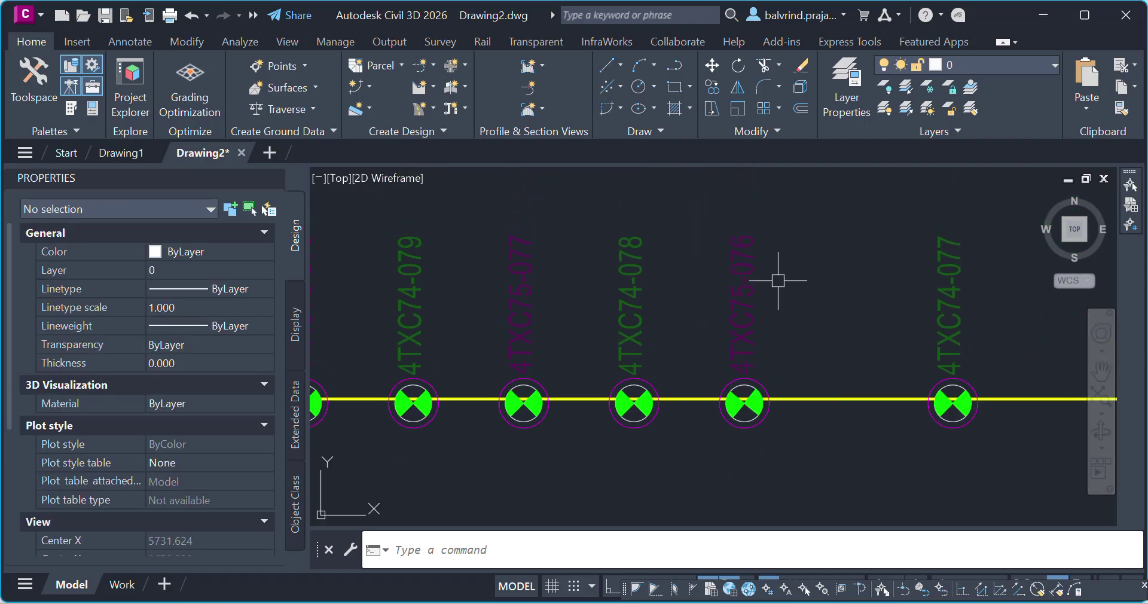
left_click(778, 279)
left_click(725, 293)
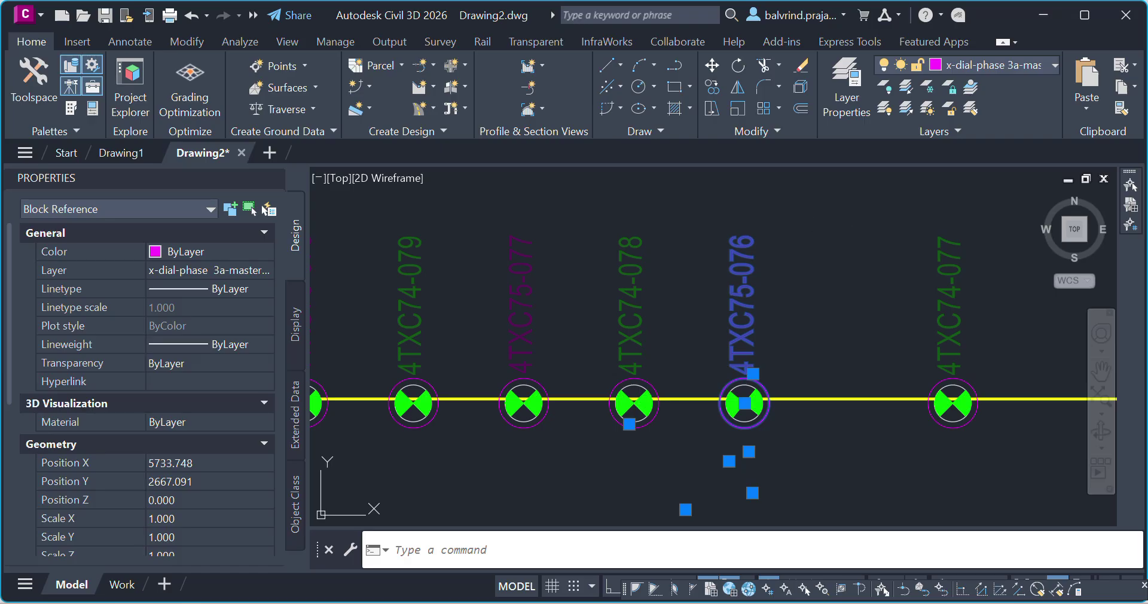
right_click(820, 330)
left_click(736, 249)
right_click(755, 242)
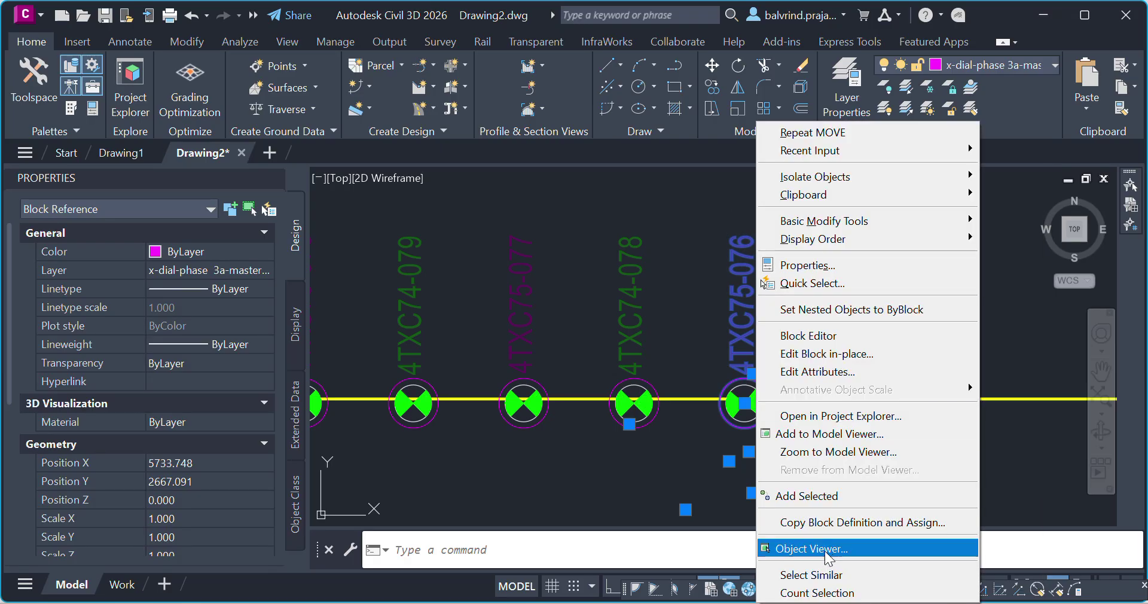
left_click(830, 576)
scroll(688, 408, "down", 3)
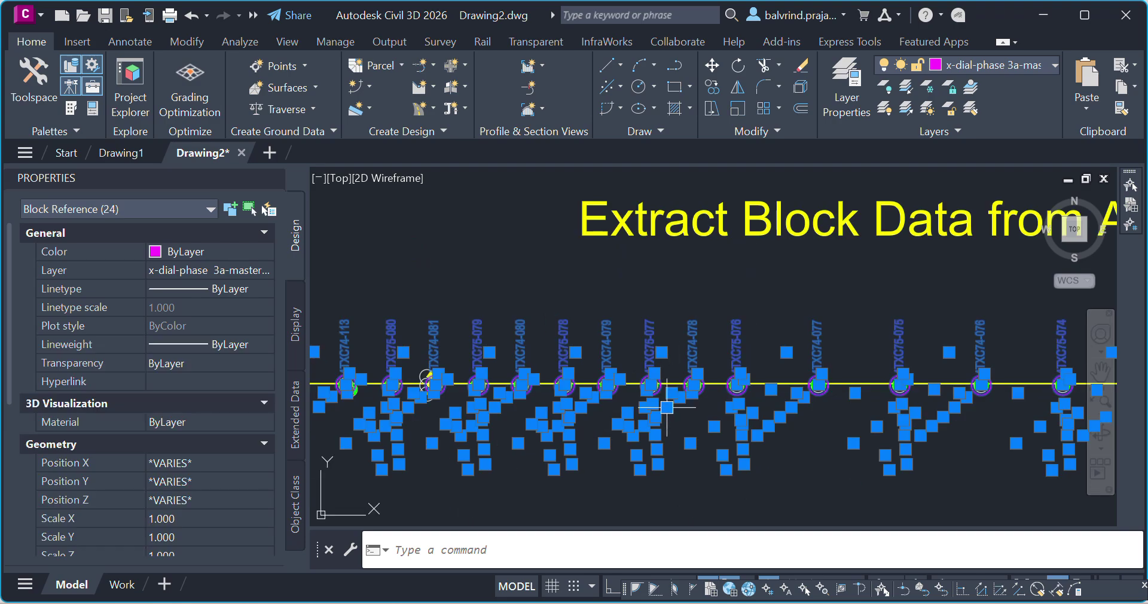
key("Escape")
scroll(686, 408, "down", 2)
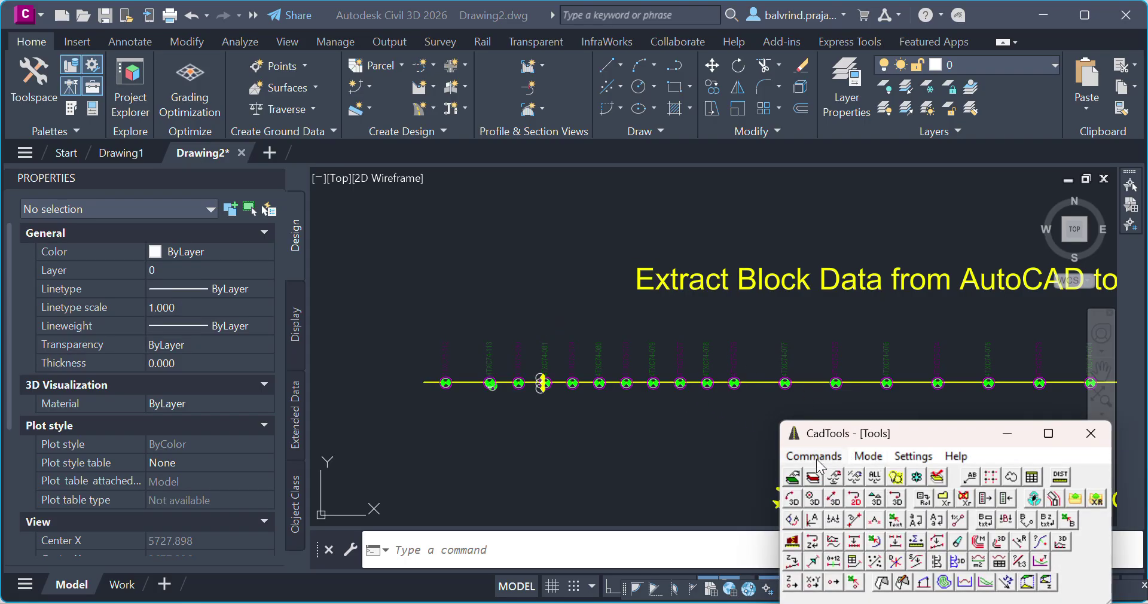
- Run the CadTools export of block coordinates and attributes to Excel on the previous selection set of light blocks
left_click(814, 456)
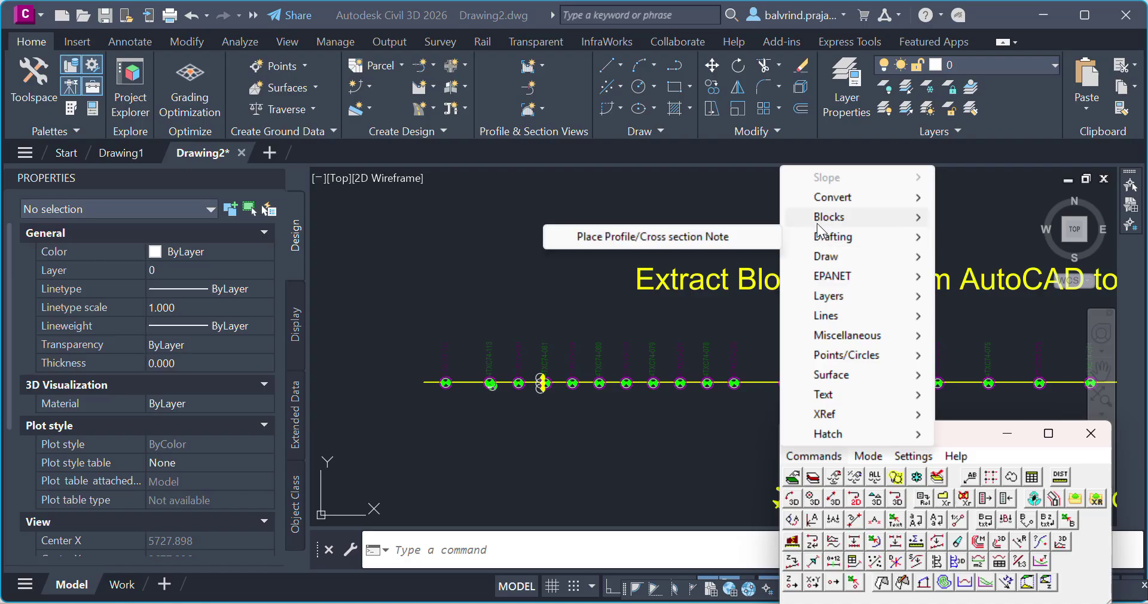
mouse_move(836, 220)
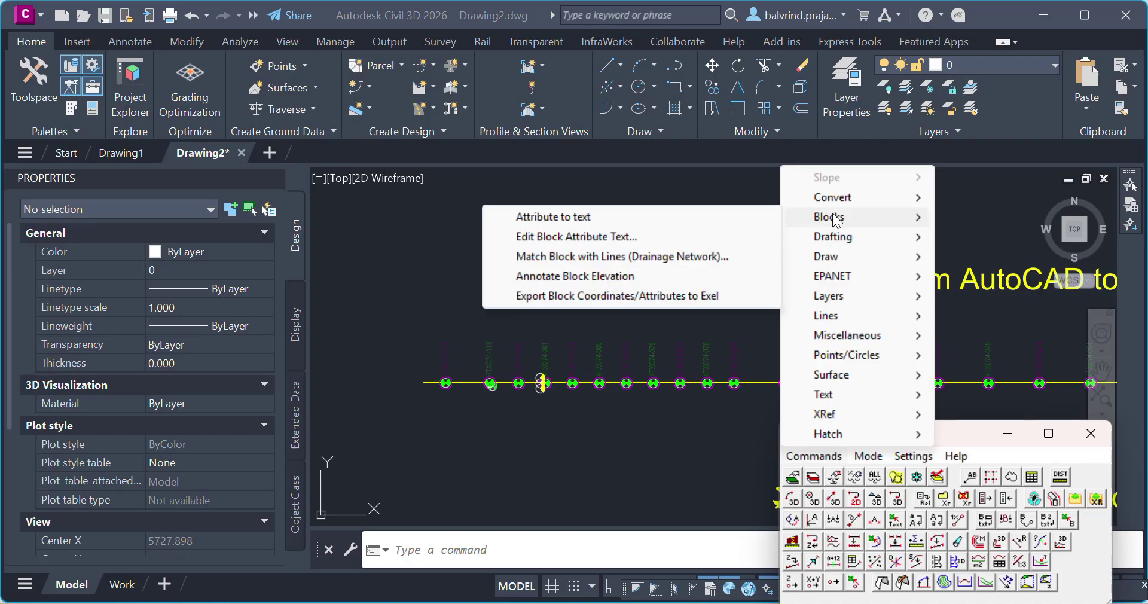
left_click(605, 296)
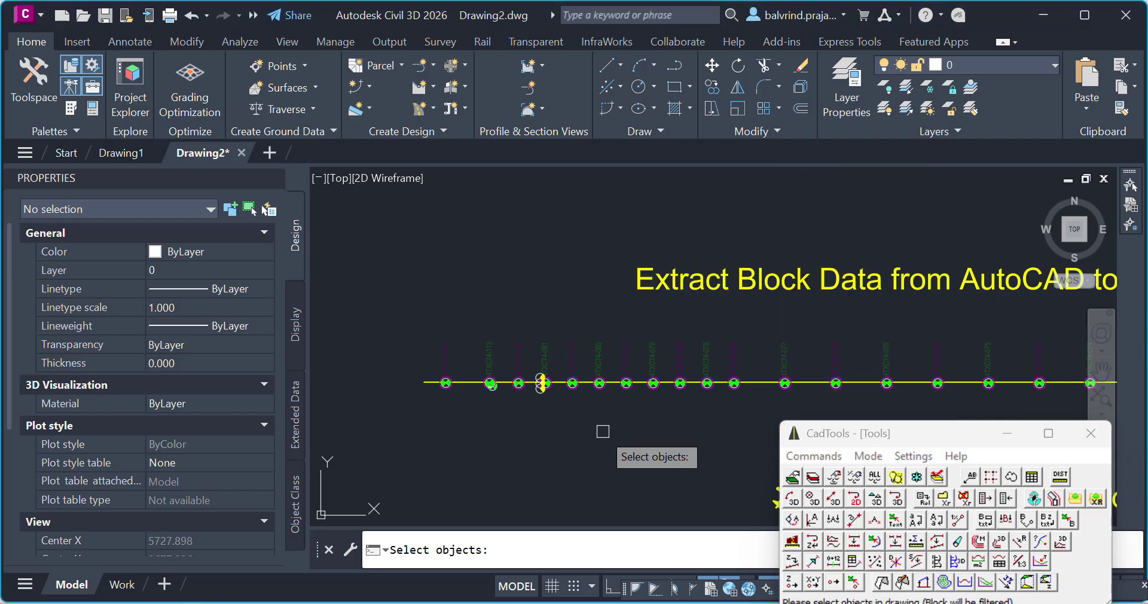
left_click(1005, 435)
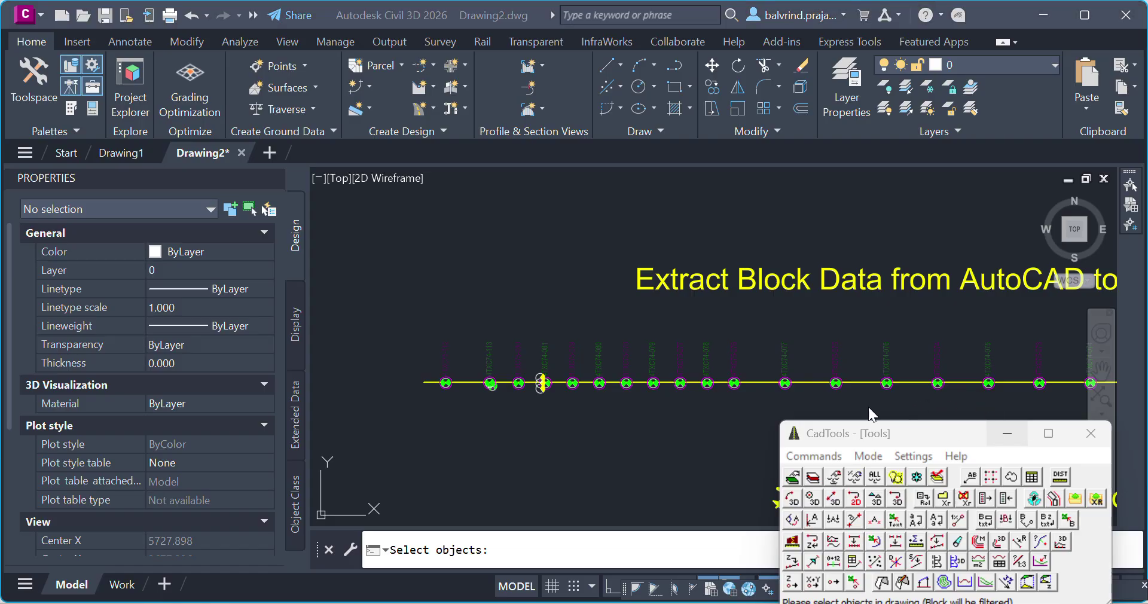
left_click(501, 549)
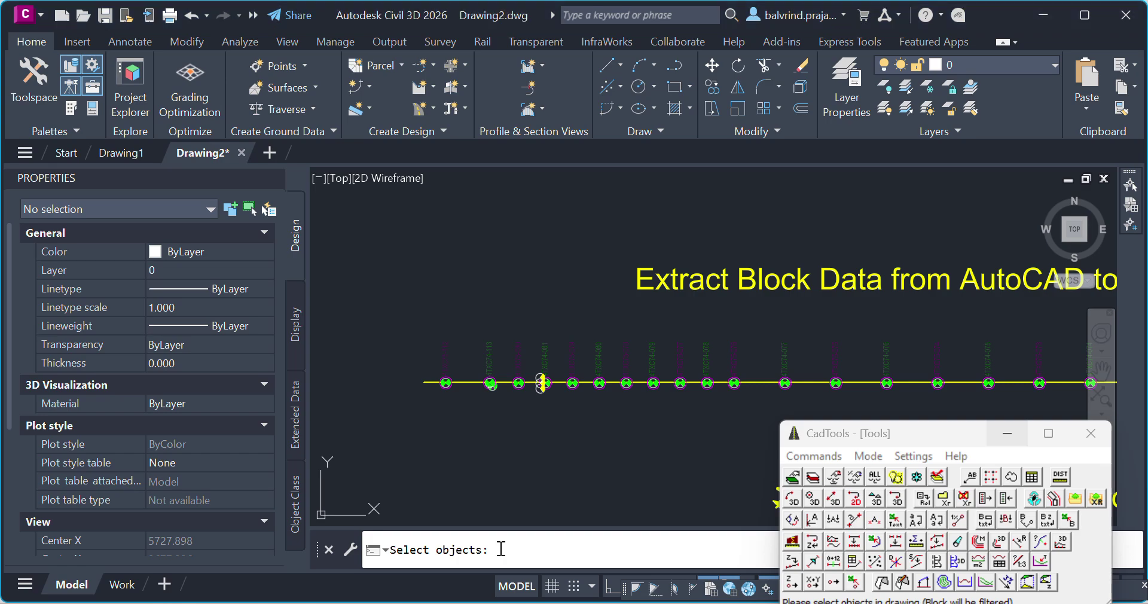
type("p")
key("Return")
scroll(732, 383, "up", 2)
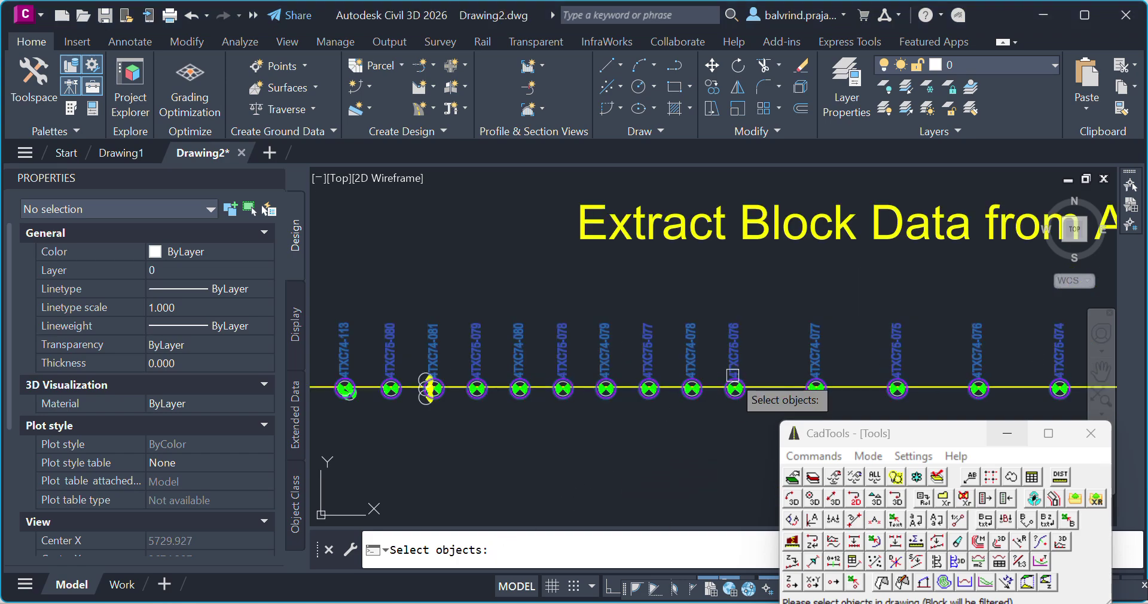
scroll(732, 375, "down", 4)
key("Return")
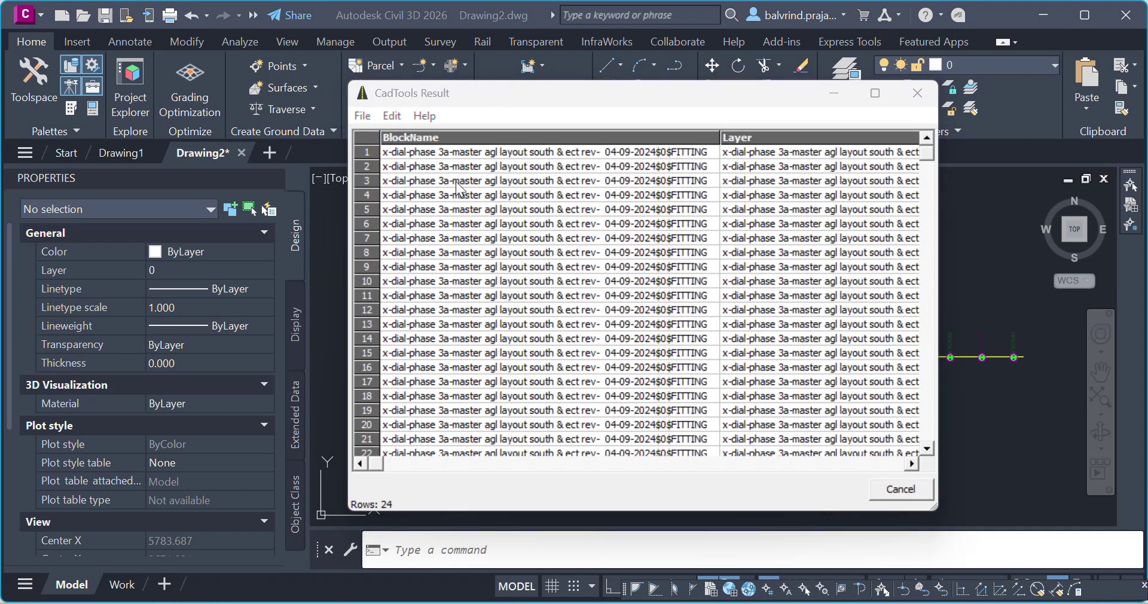
- Copy the whole CadTools result table, switch to Excel and paste it into the blank Sheet1 starting at cell A1
left_click(392, 116)
left_click(431, 156)
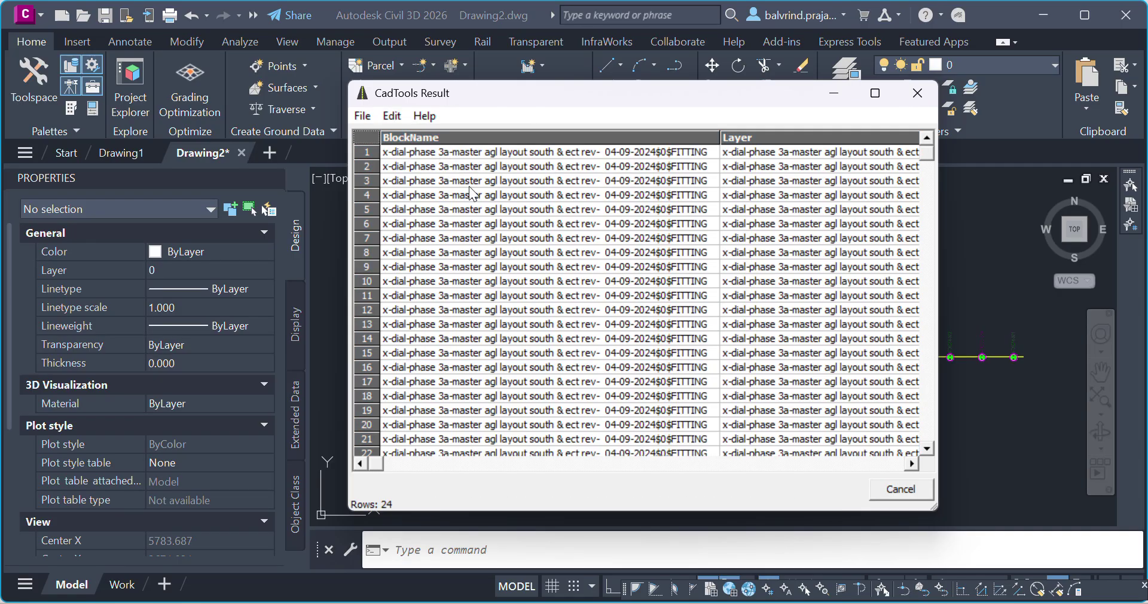
key("alt+Tab")
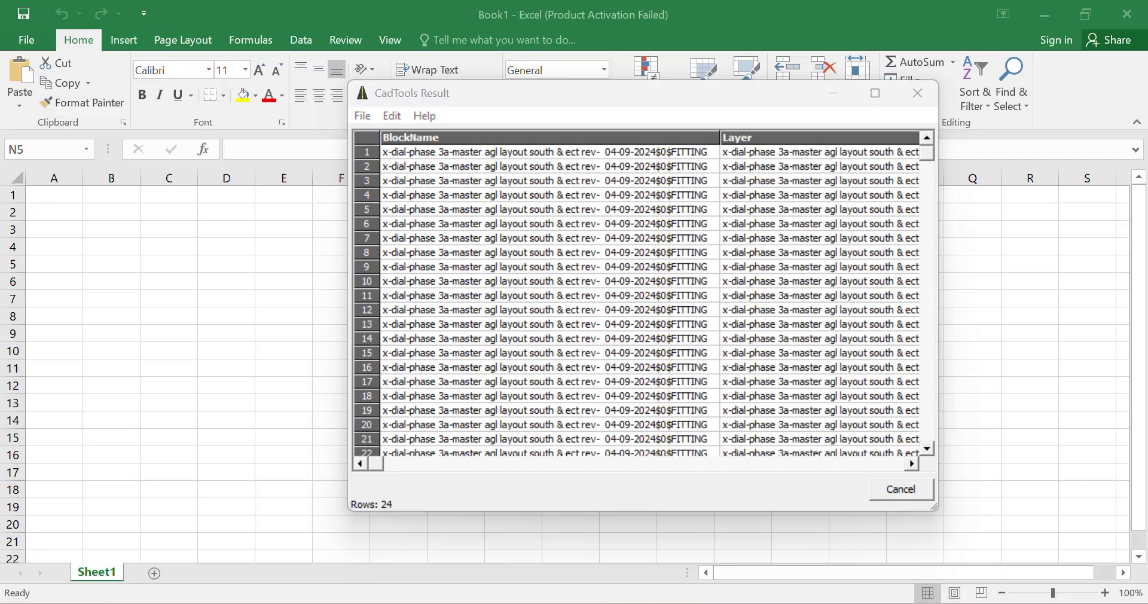
left_click(826, 97)
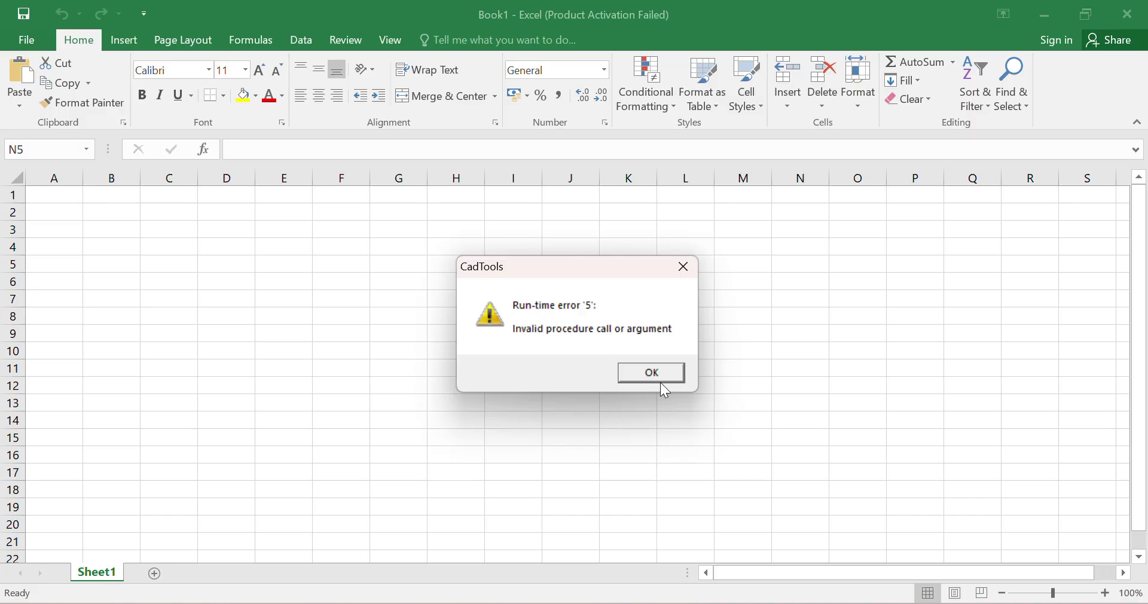
left_click(658, 380)
left_click(51, 197)
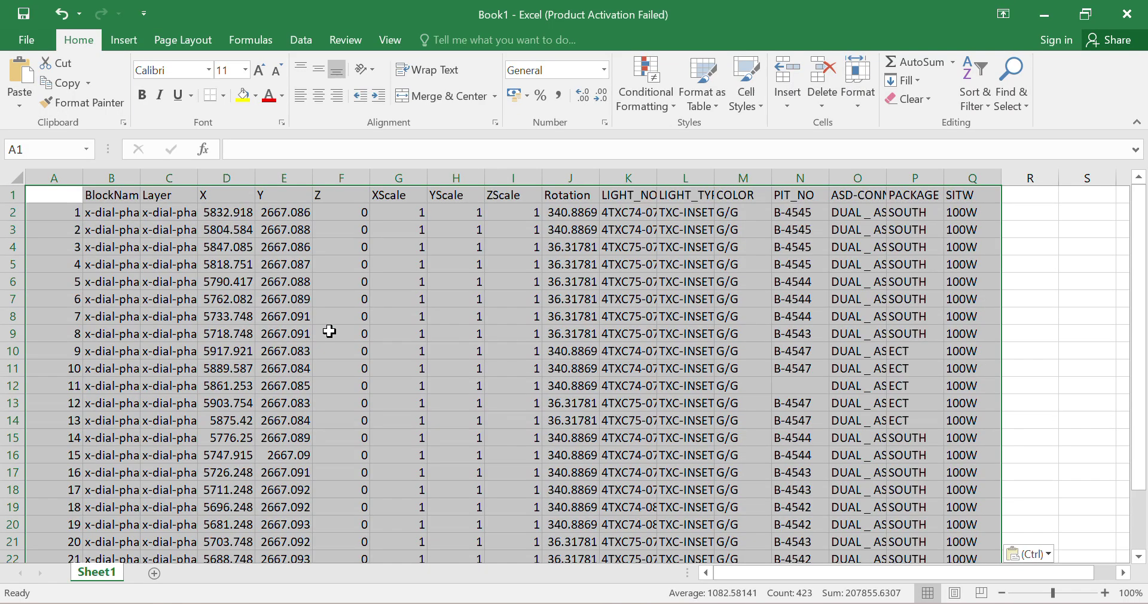
left_click(411, 335)
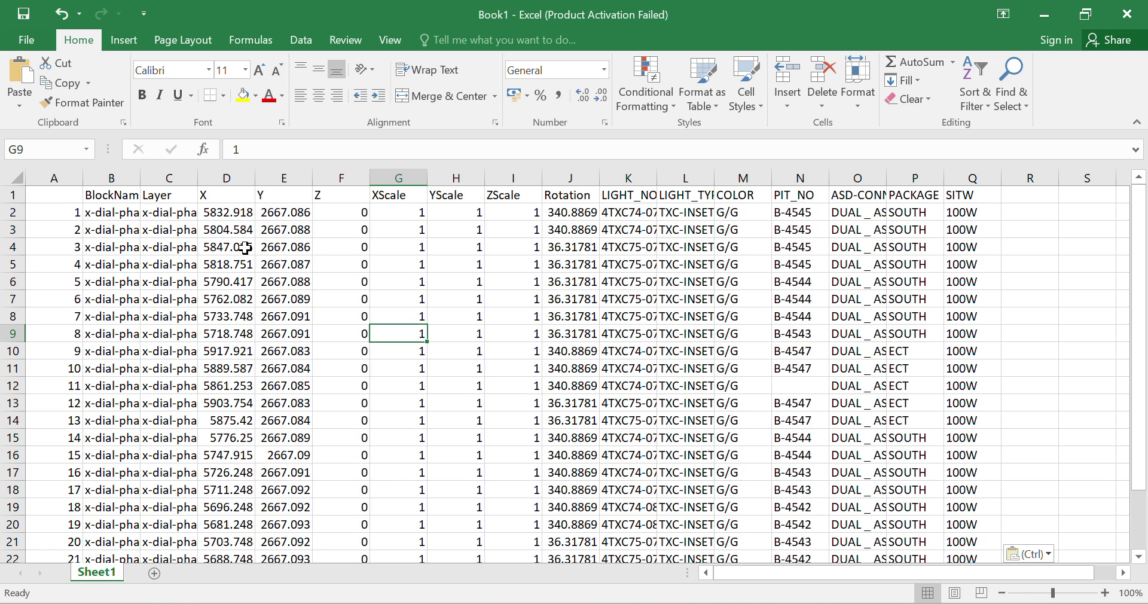
- Review the pasted rows and check the first block's X, Y, Z, XScale, YScale, ZScale and Rotation values
scroll(59, 241, "down", 4)
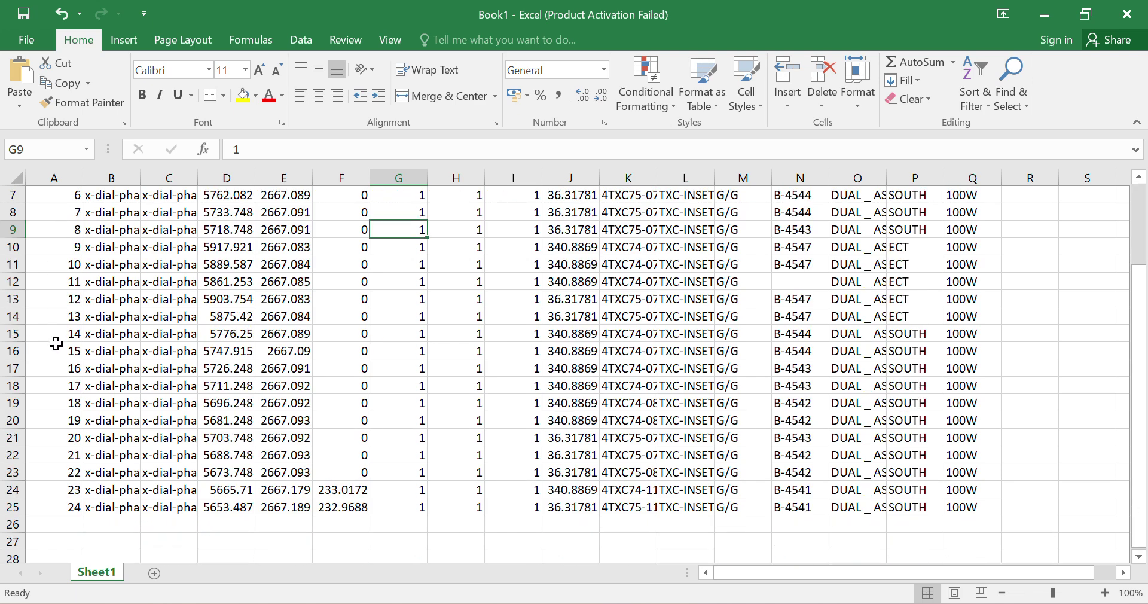
scroll(64, 400, "up", 4)
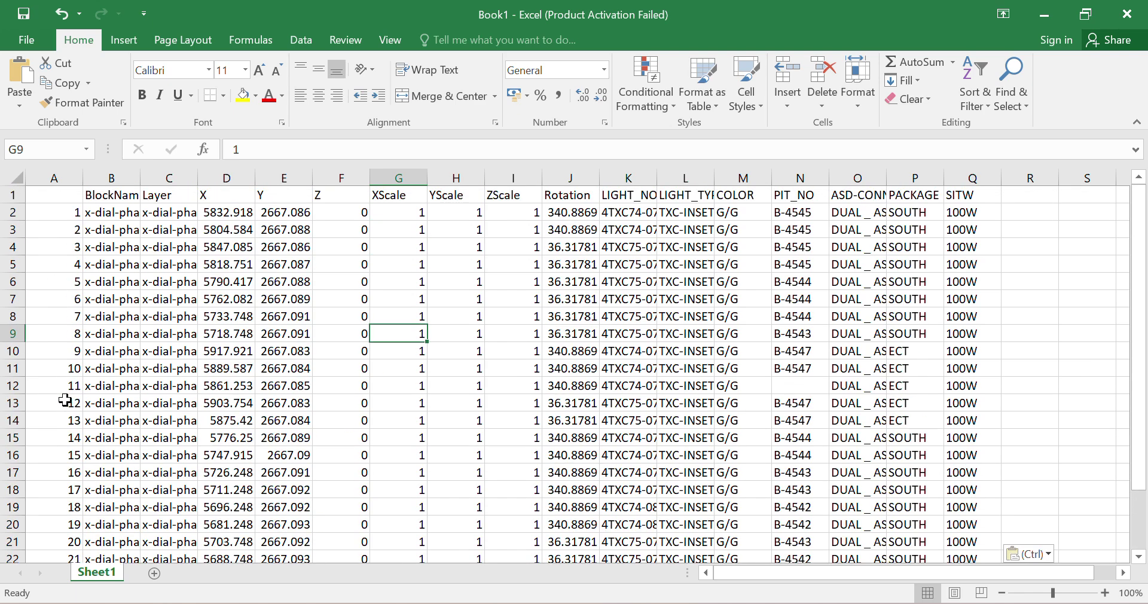
left_click(223, 213)
left_click(281, 214)
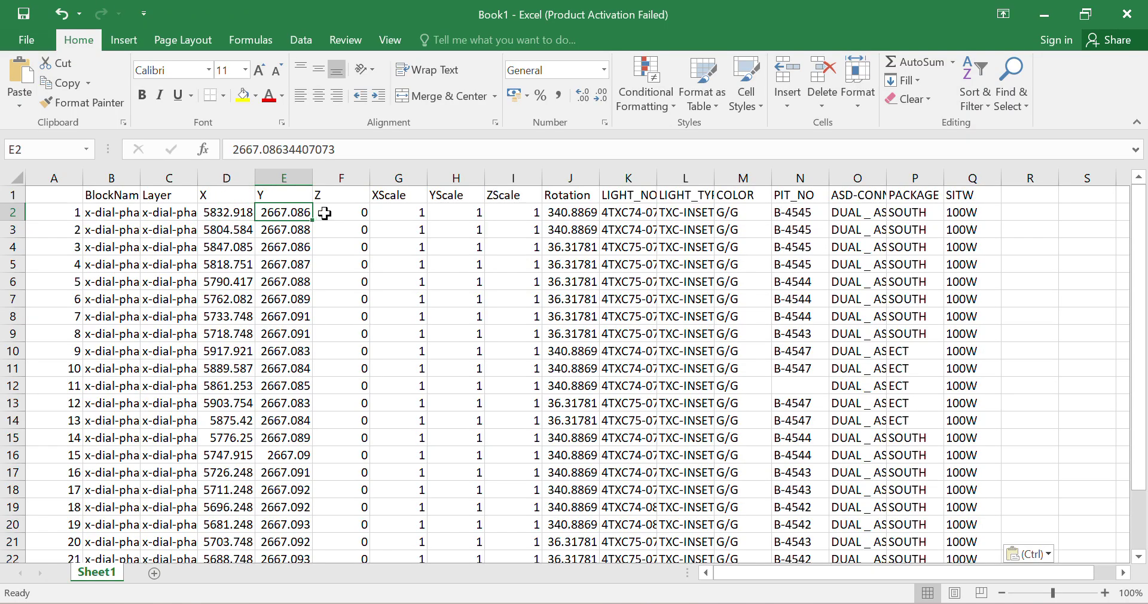
left_click(339, 212)
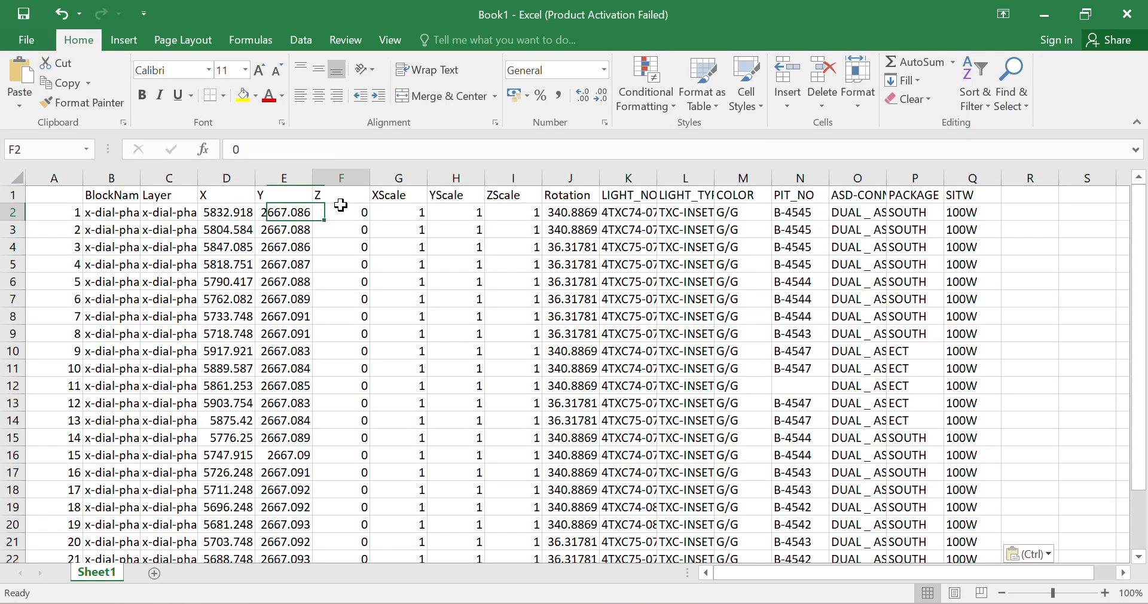
left_click(398, 210)
left_click(456, 214)
left_click(506, 214)
left_click(571, 214)
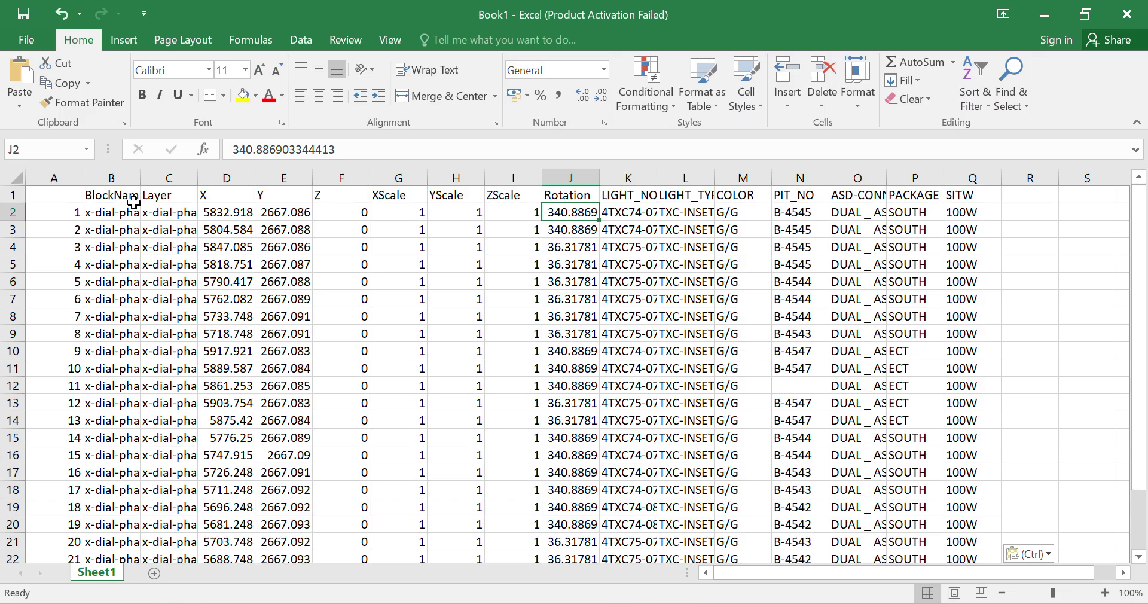
- Delete the BlockName and Layer columns from the worksheet
left_click(104, 176)
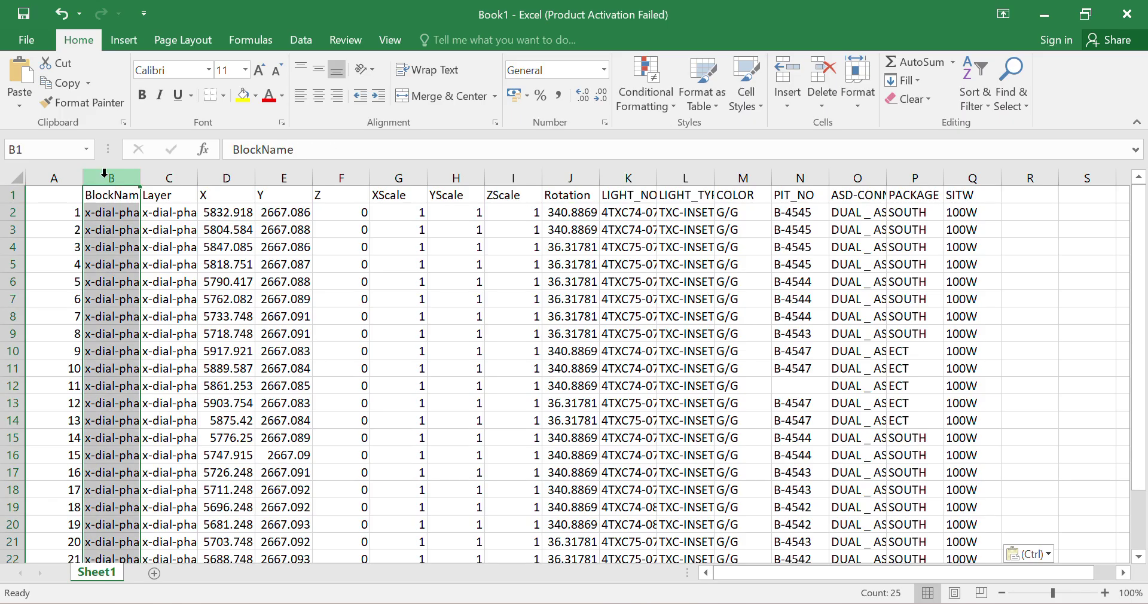
key("ctrl+minus")
key("ctrl+minus")
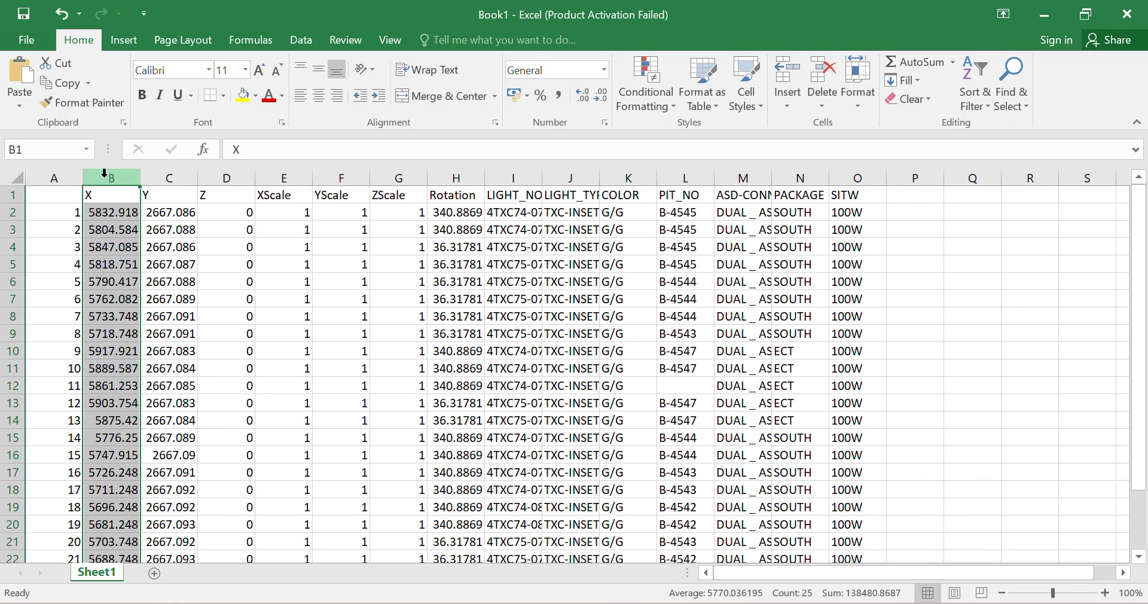
- Delete the Z, XScale, YScale, ZScale and Rotation columns so that LIGHT_NO directly follows the Y column
left_click(174, 193)
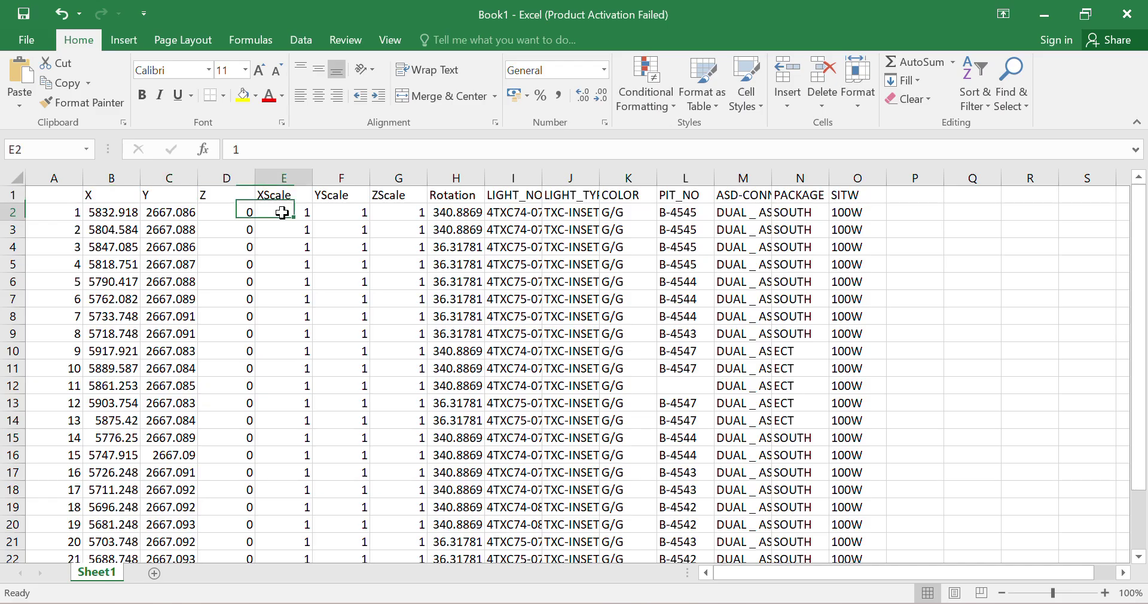
left_click(236, 175)
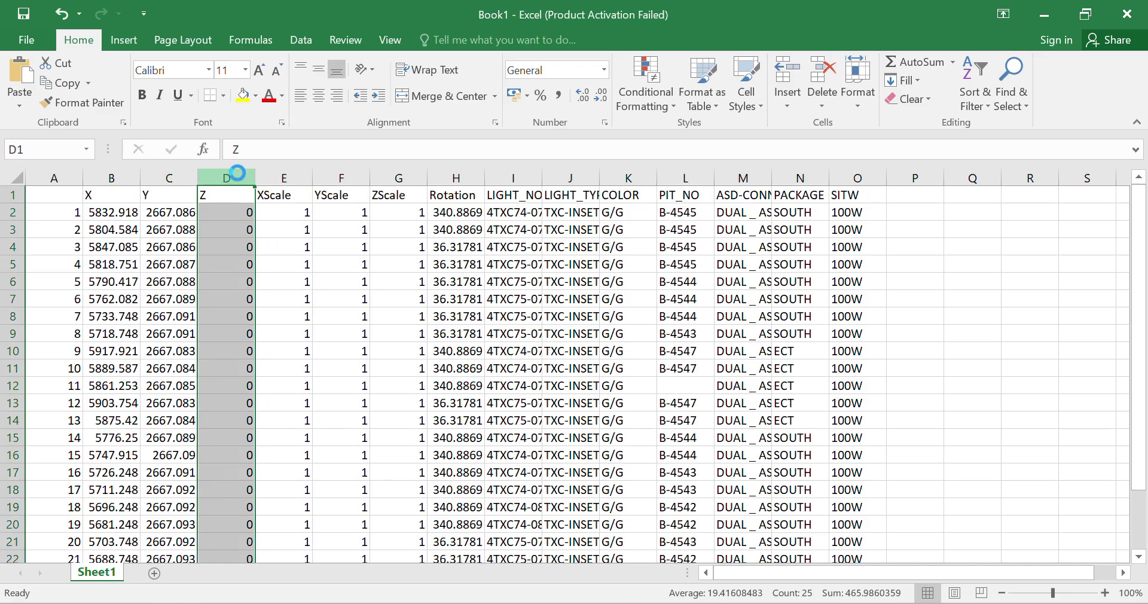
key("ctrl+minus")
key("ctrl+minus")
key("ctrl+minus")
key("ctrl+minus")
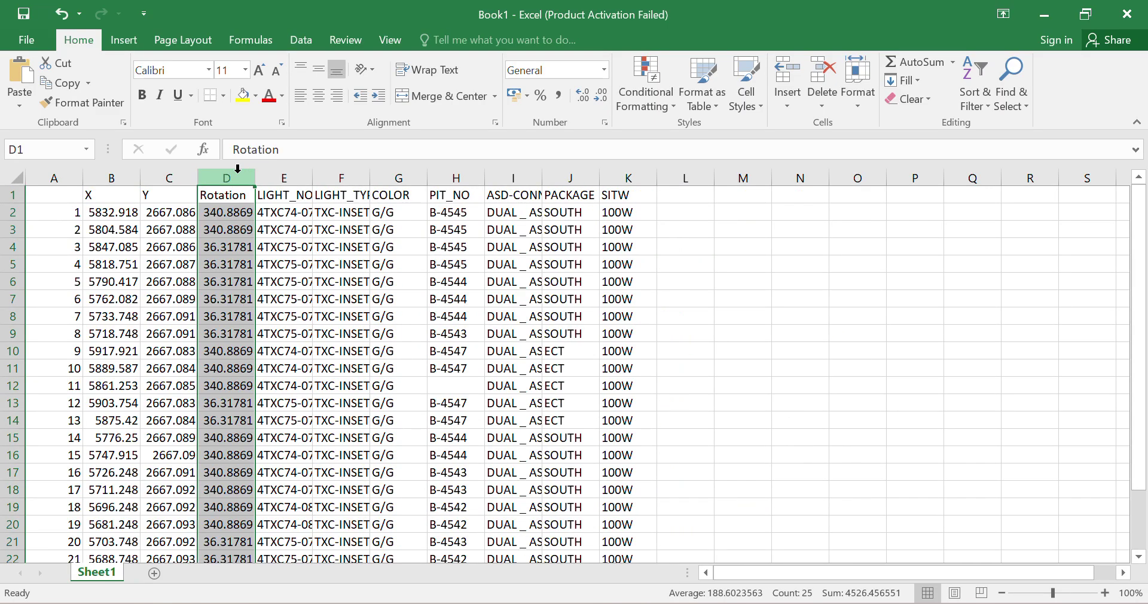
key("ctrl+minus")
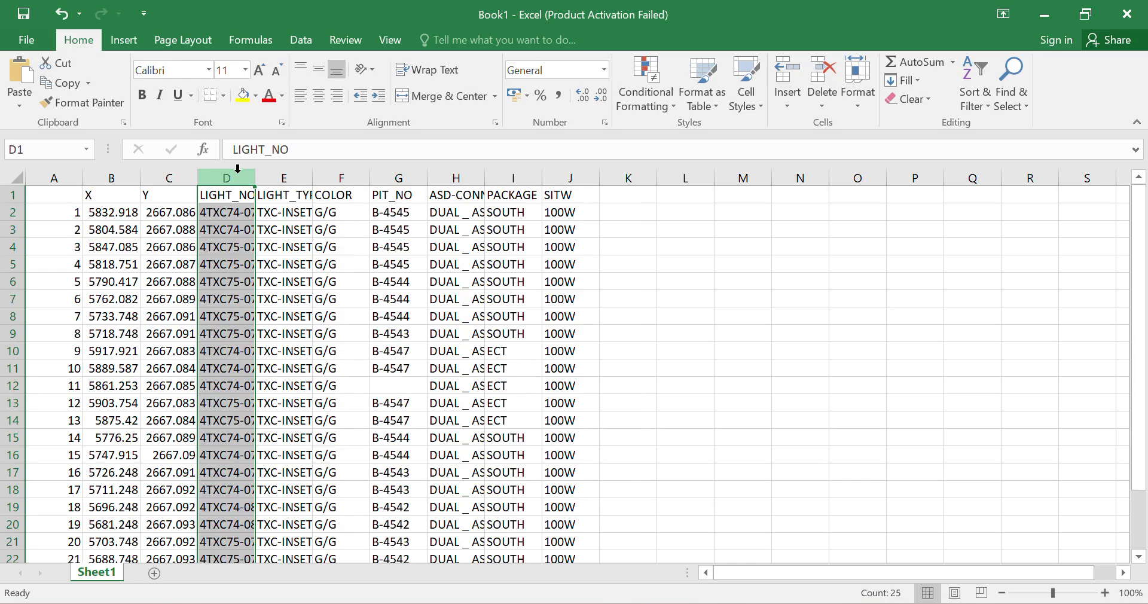
- Delete the LIGHT_TYPE, COLOR, PIT_NO, ASD-CONNECTION, PACKAGE and SITW columns, and fit the LIGHT_NO column width to its contents
left_click(284, 299)
left_click(282, 175)
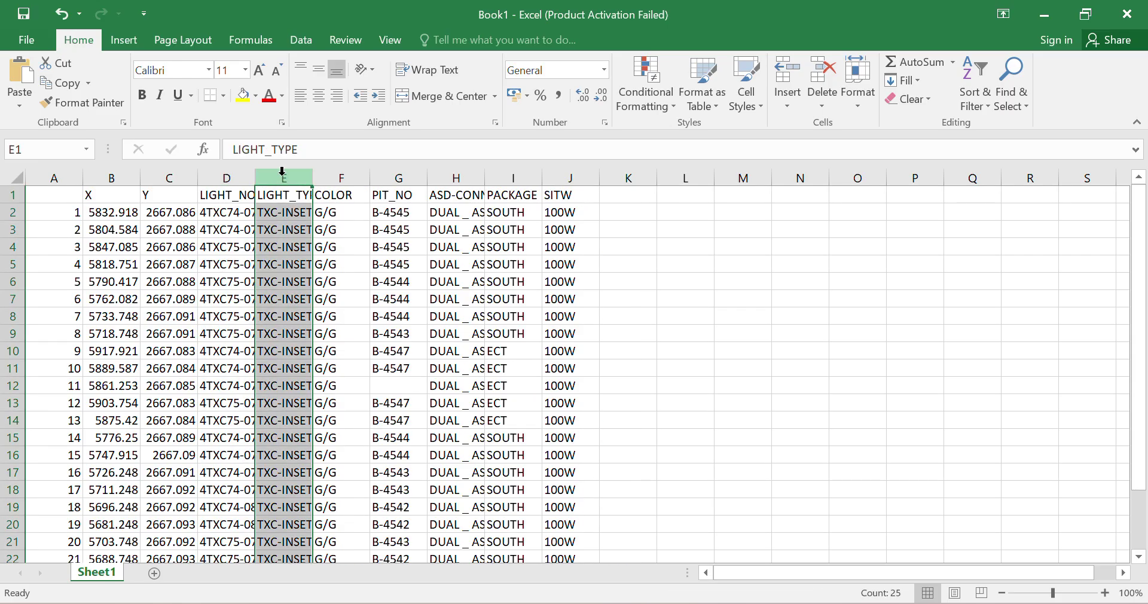
key("ctrl+minus")
key("ctrl+minus")
key("ctrl+minus")
key("ctrl+minus")
key("ctrl+minus")
key("ctrl+minus")
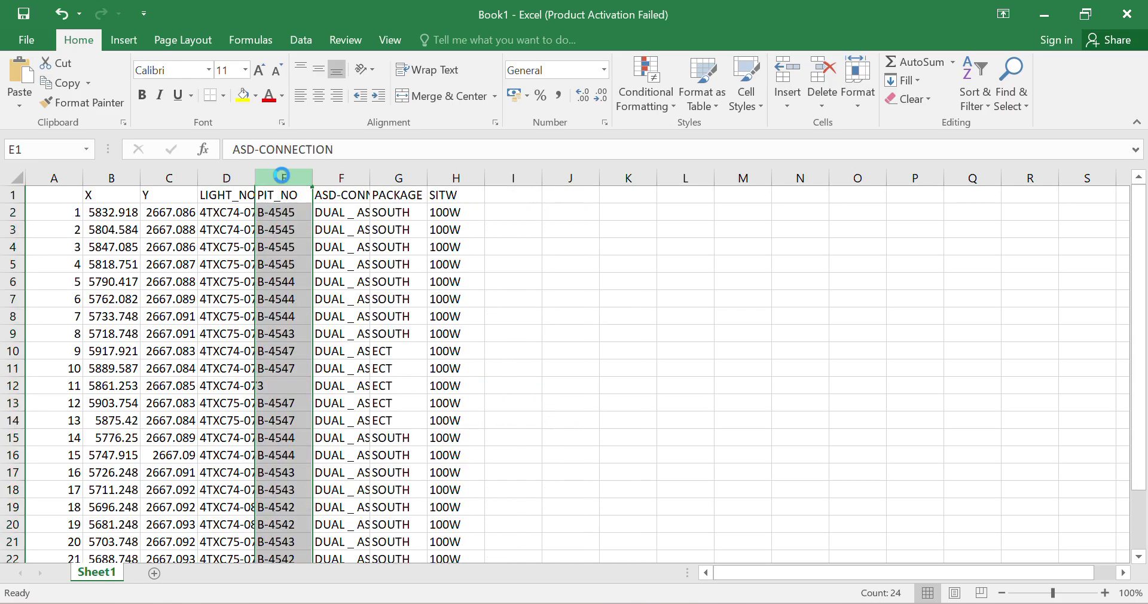
left_click(404, 262)
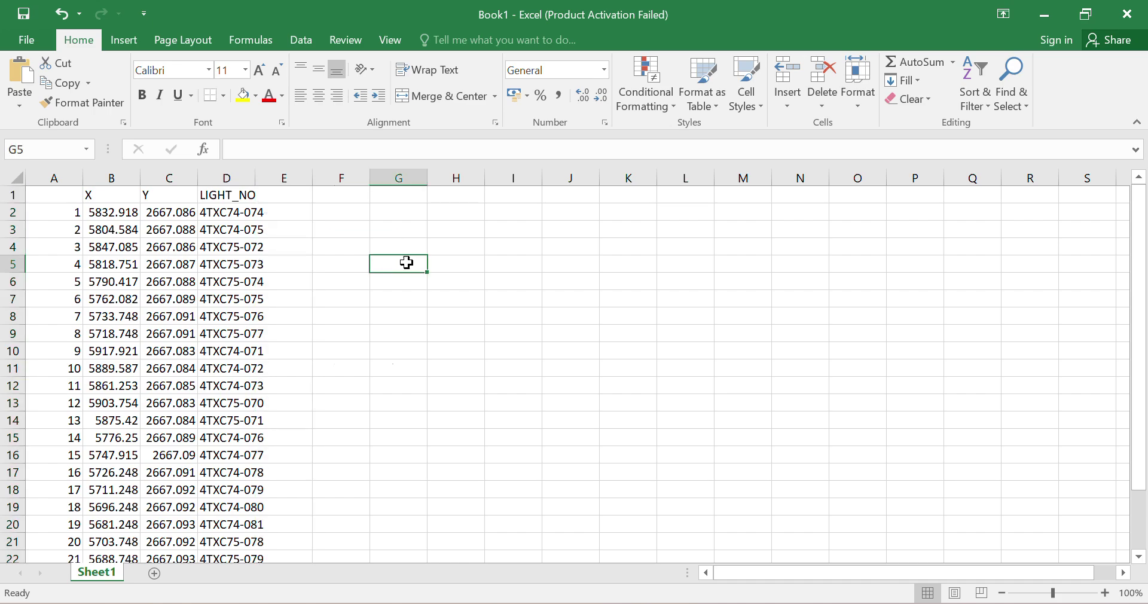
double_click(256, 179)
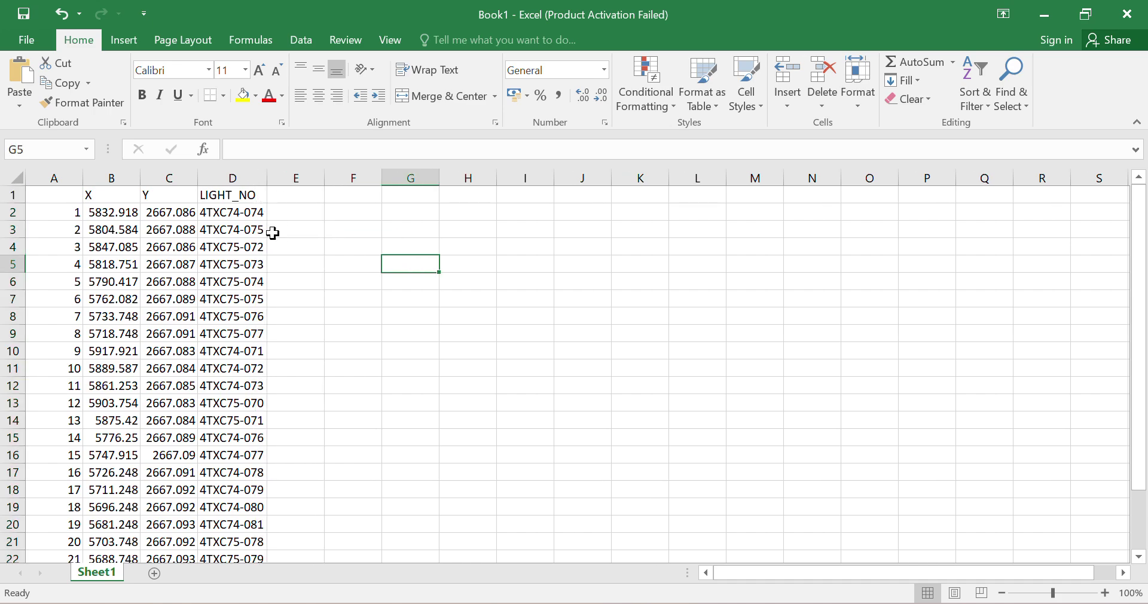
- Rename the X header to Easting and the Y header to Northing, and switch away from the workbook
left_click(92, 197)
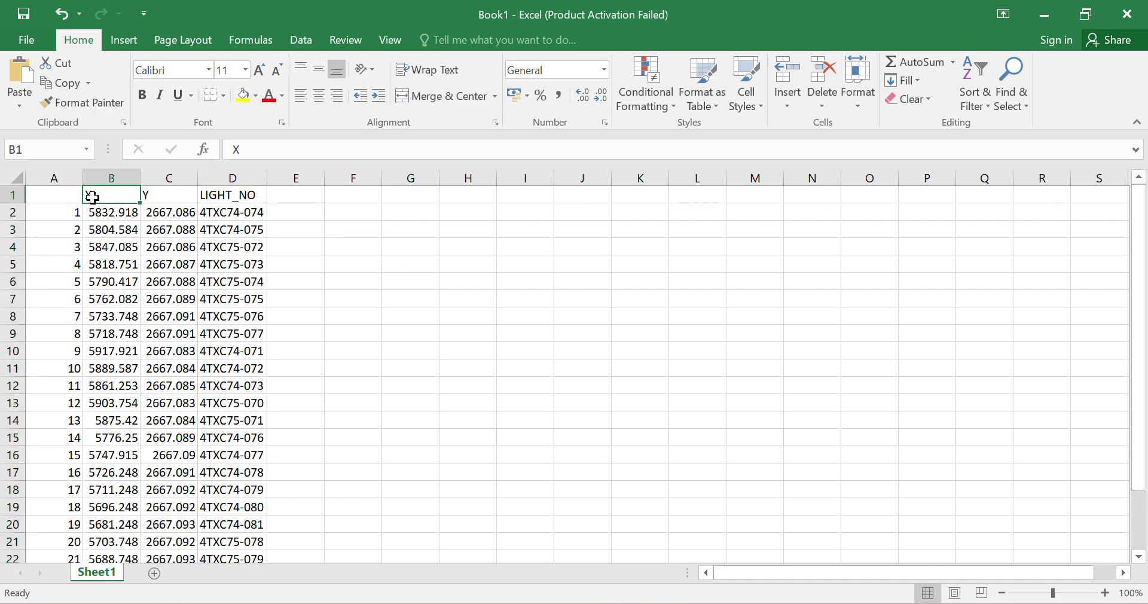
type("Easting")
key("Tab")
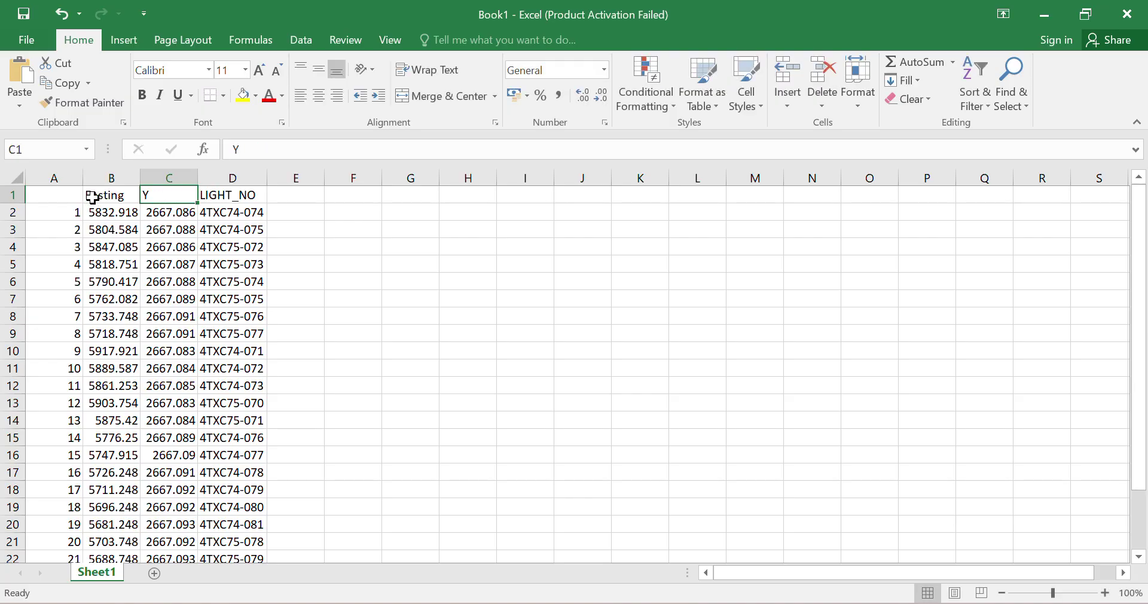
type("Northing")
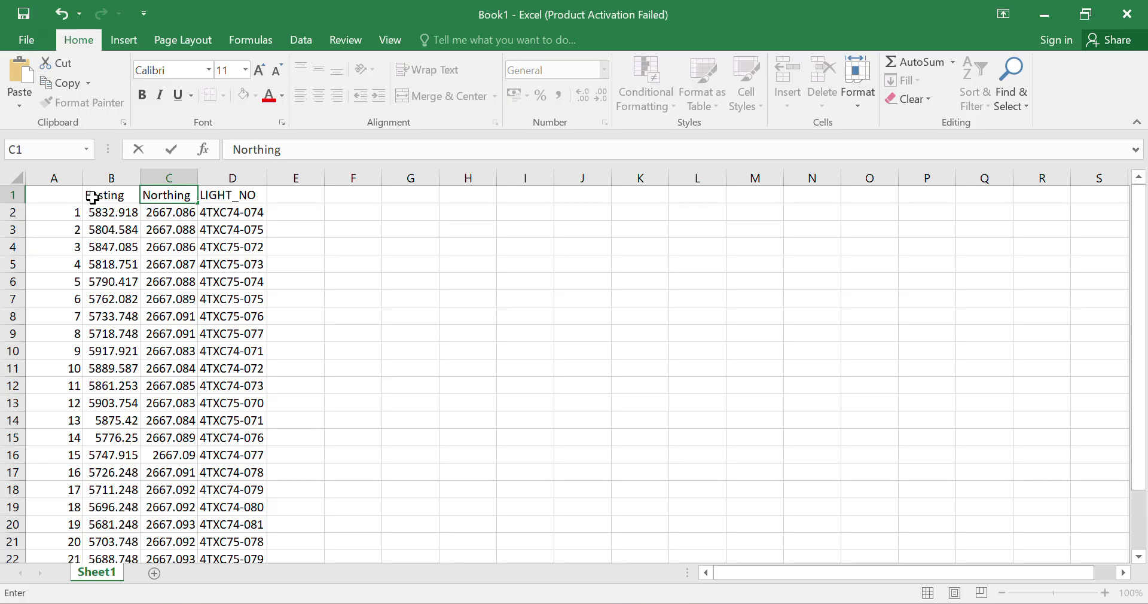
key("Tab")
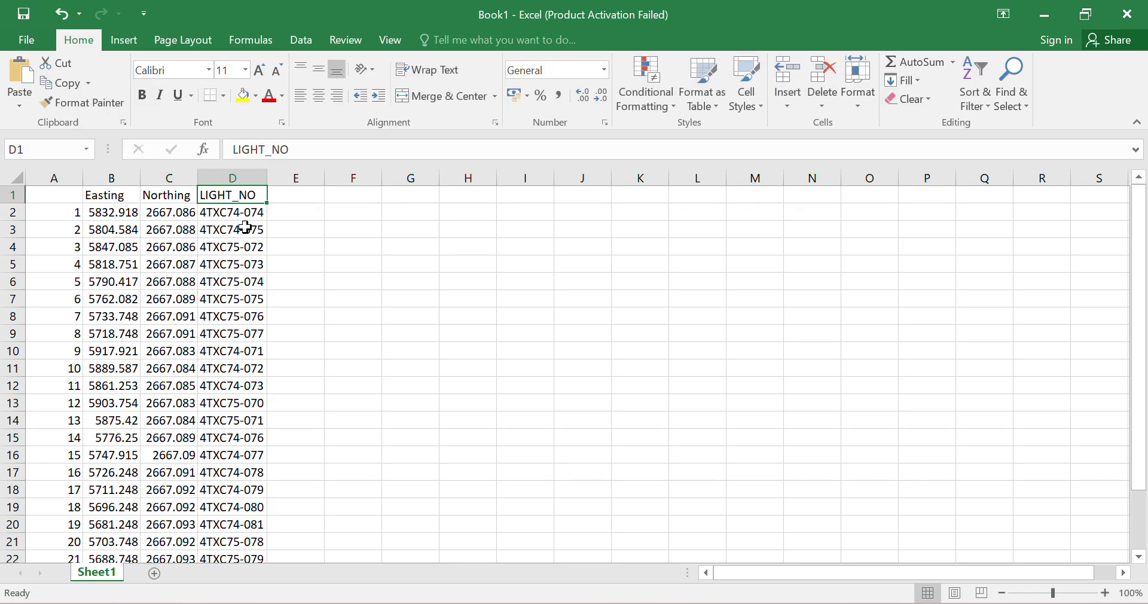
key("alt+Tab")
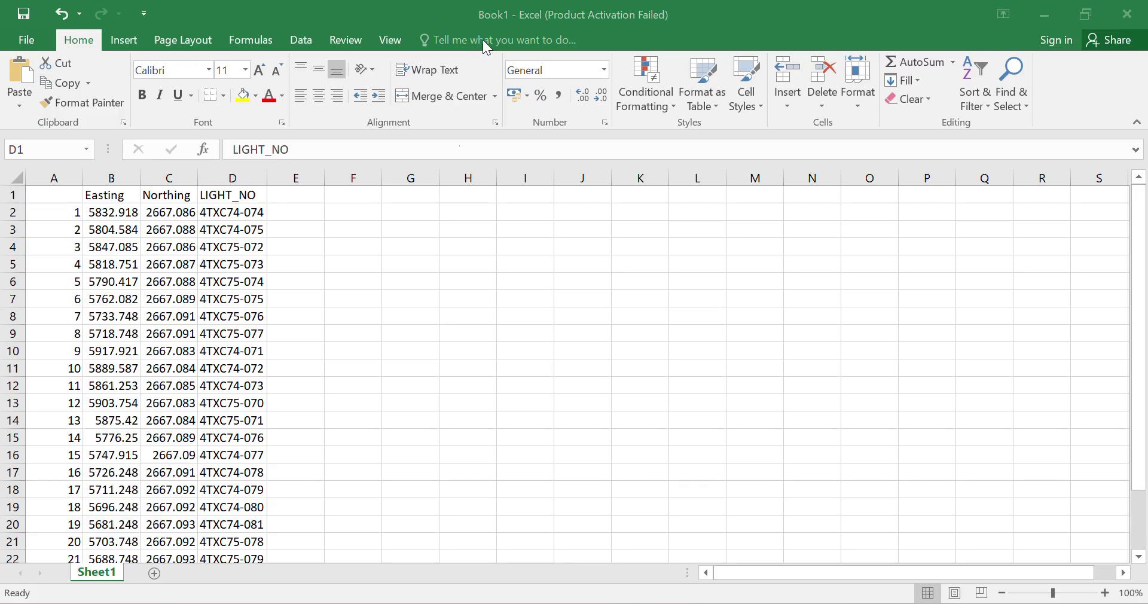